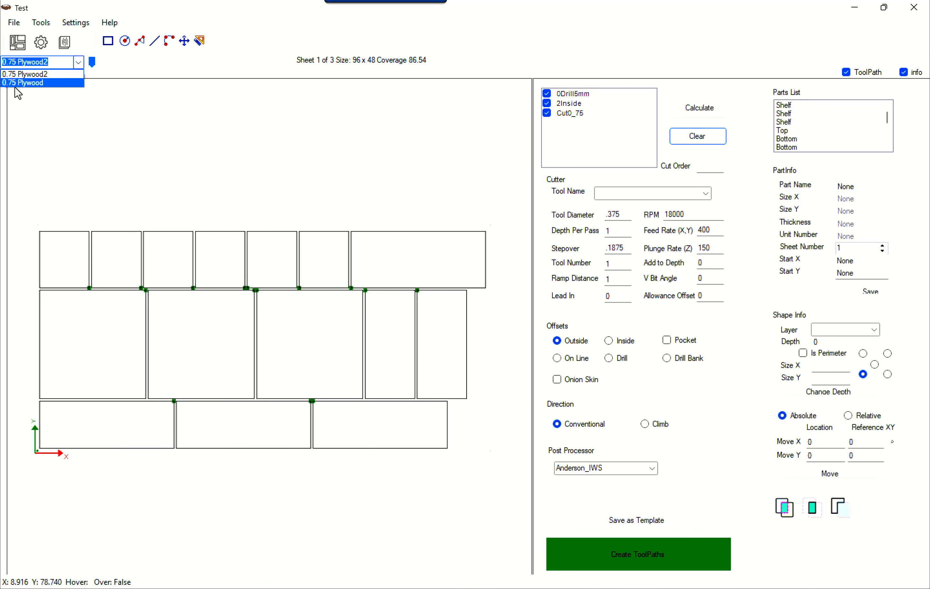
Show the 0.75 Plywood2 layout and look through its three nested sheets, returning to sheet 1
click(33, 74)
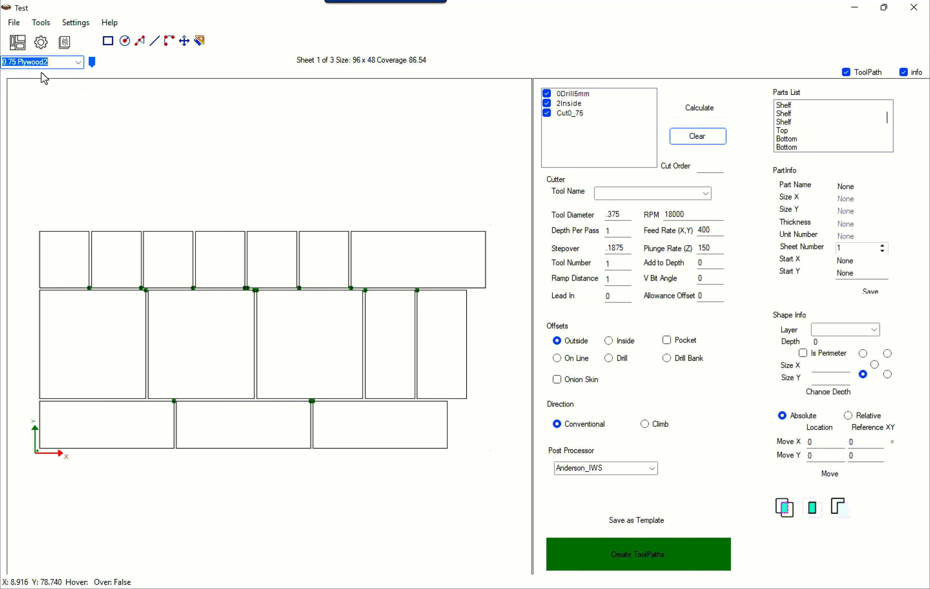
click(120, 63)
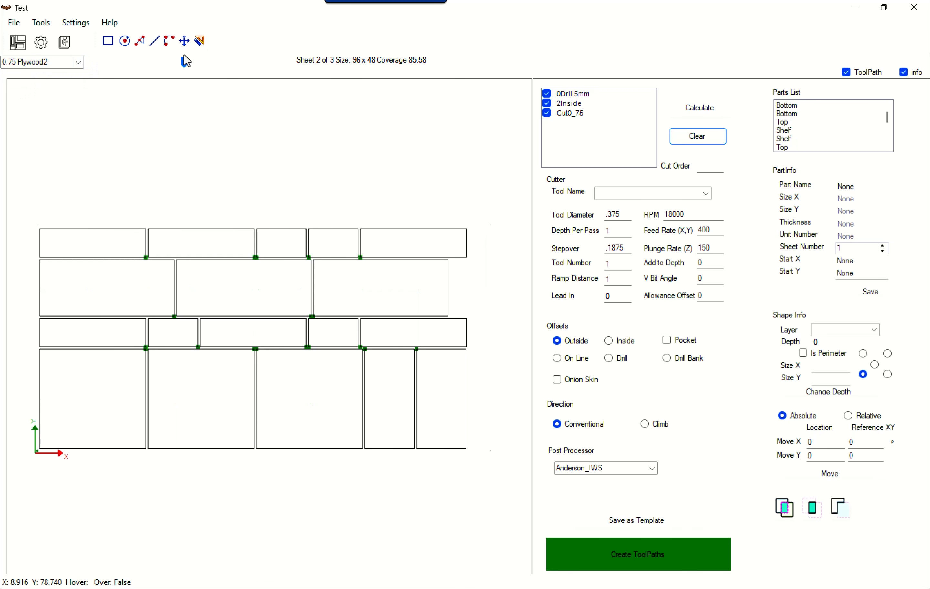
click(247, 62)
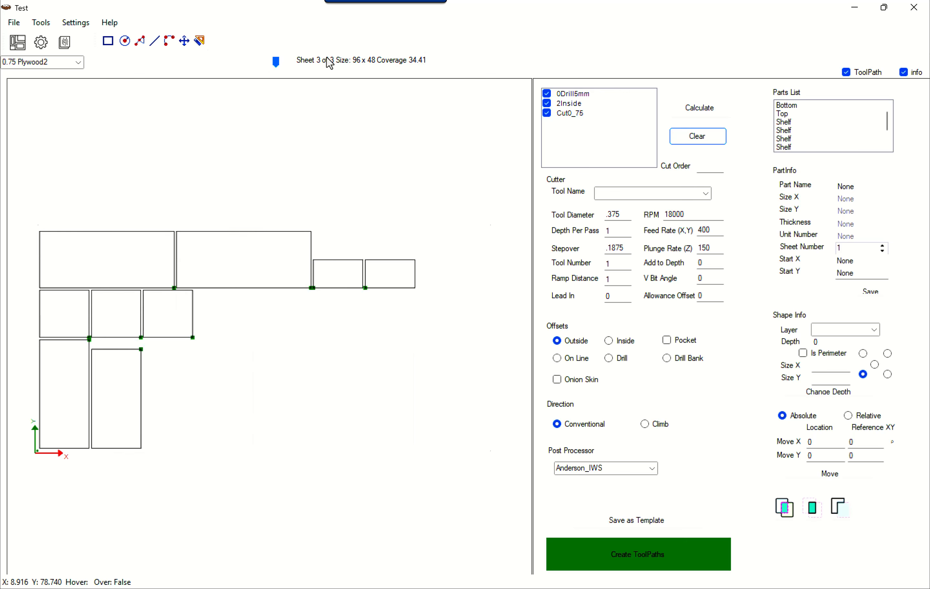
click(190, 67)
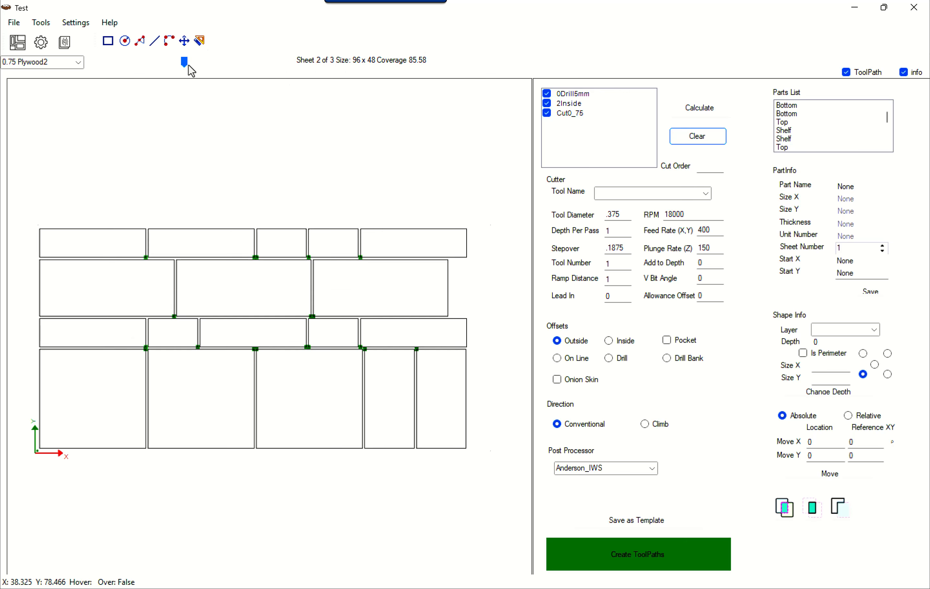
click(102, 70)
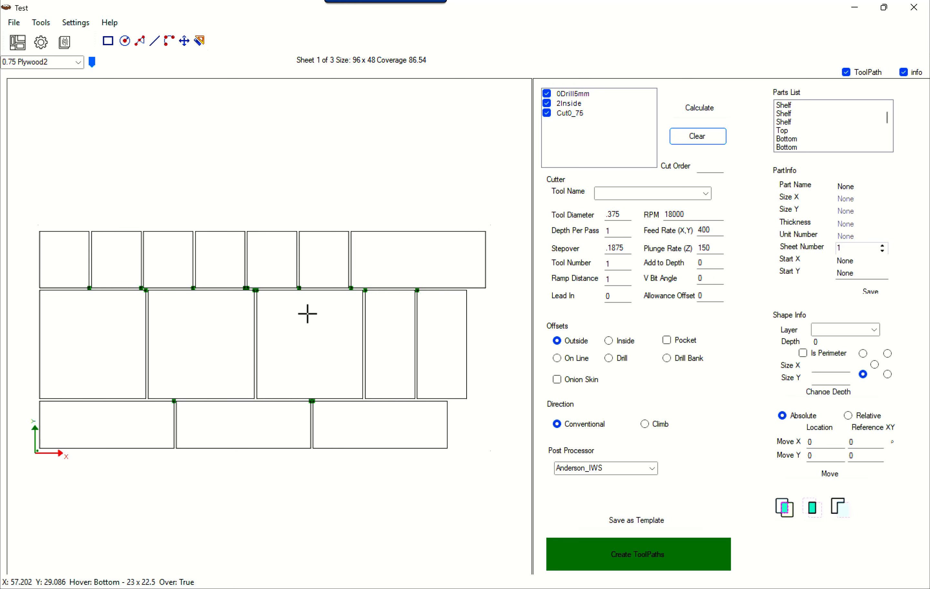
Switch the displayed material to 0.75 Plywood and examine the nested parts on sheets 1 to 3
click(78, 62)
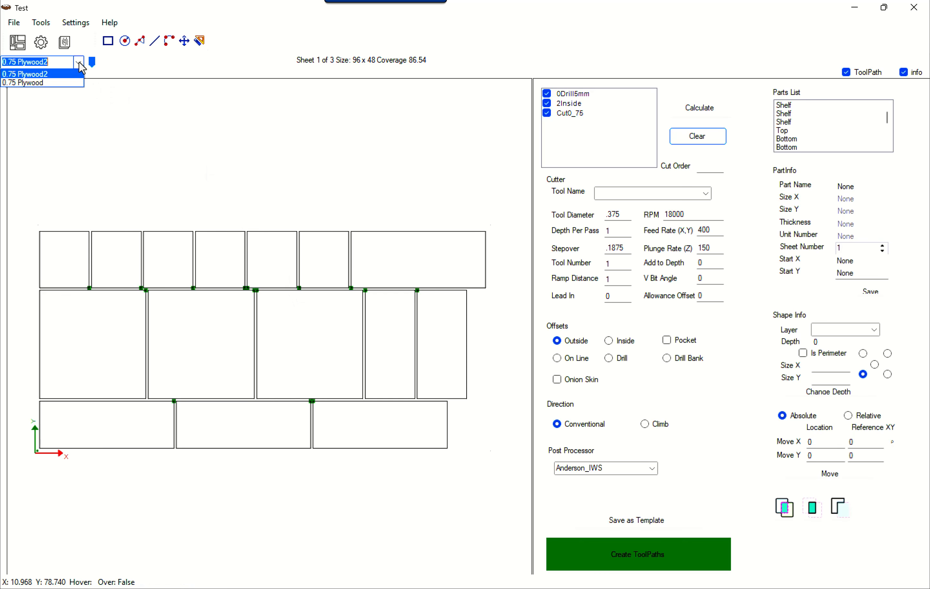
click(51, 83)
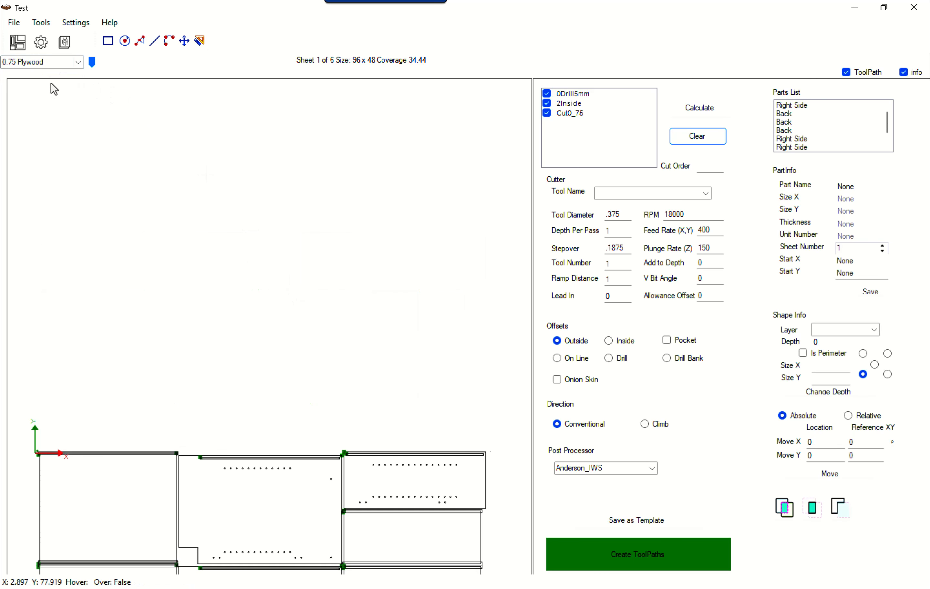
middle_drag(159, 233, 152, 102)
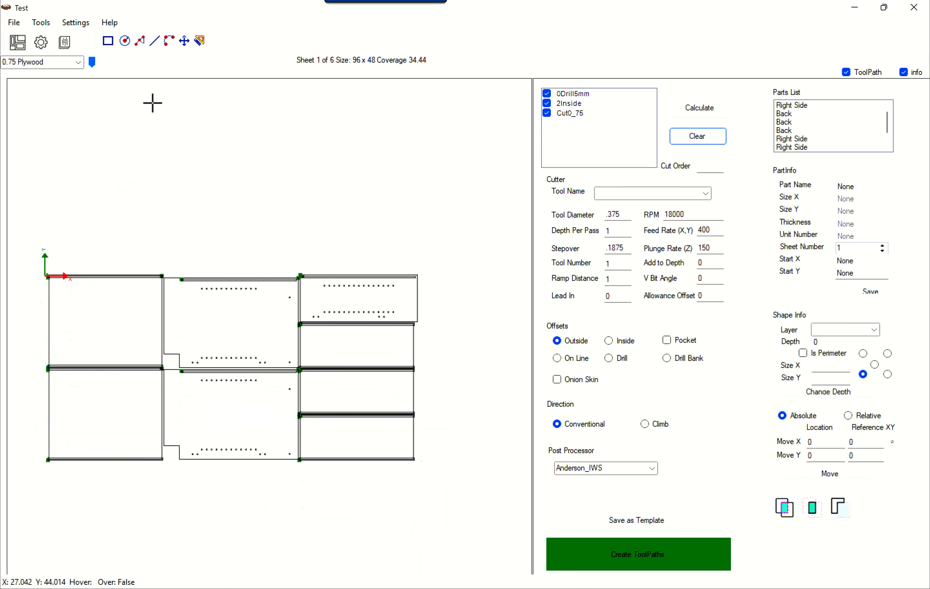
scroll(163, 307, up, 6)
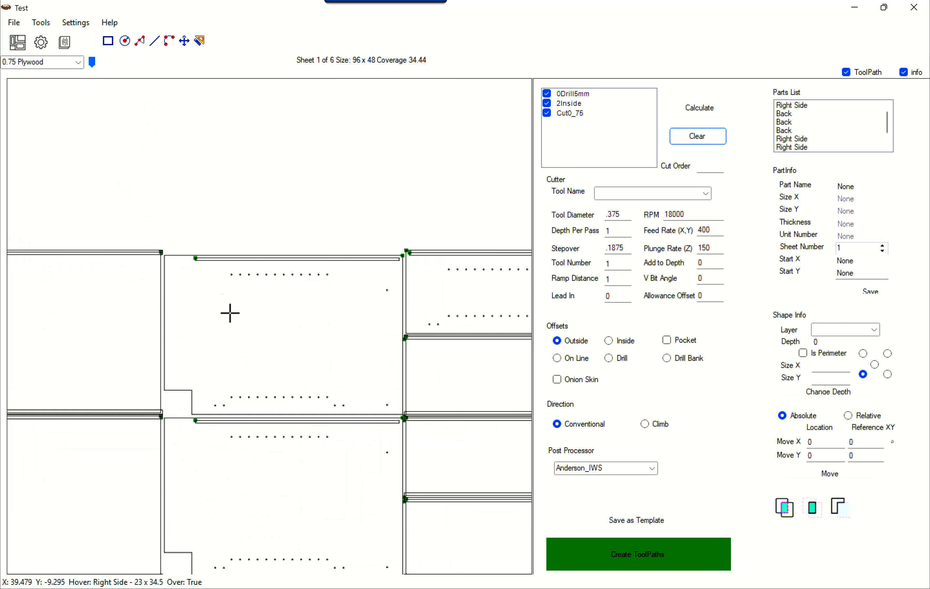
scroll(206, 285, down, 2)
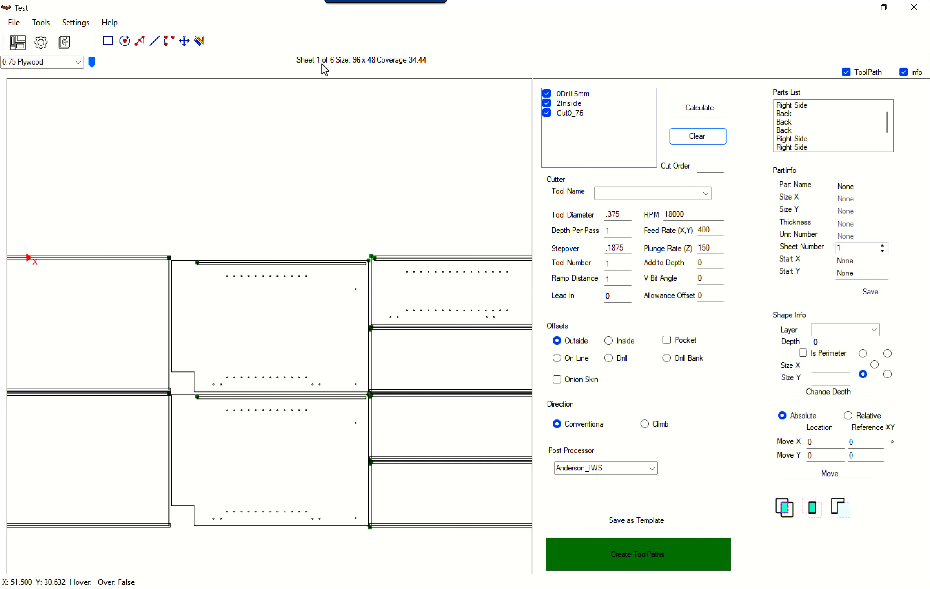
click(130, 63)
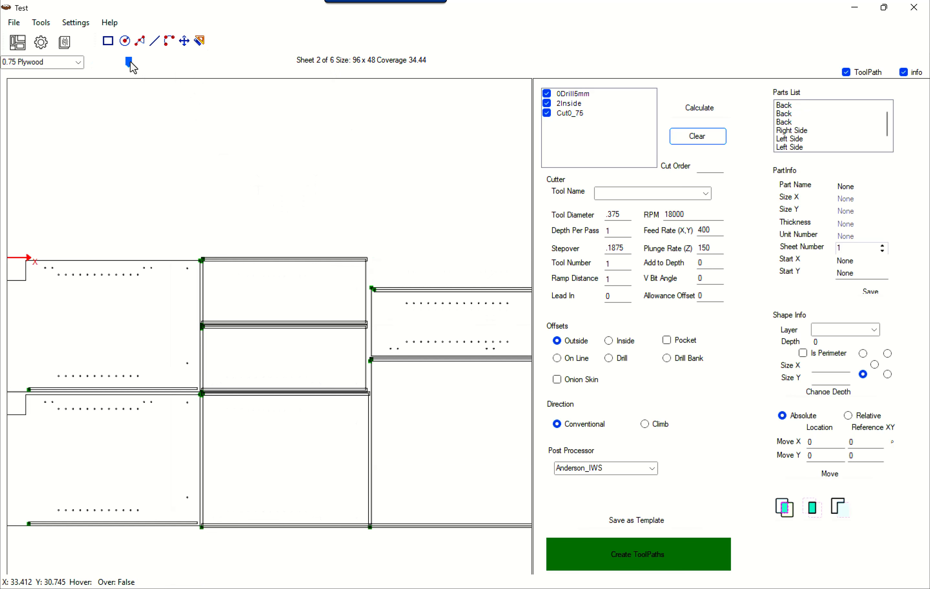
click(165, 62)
scroll(271, 249, down, 1)
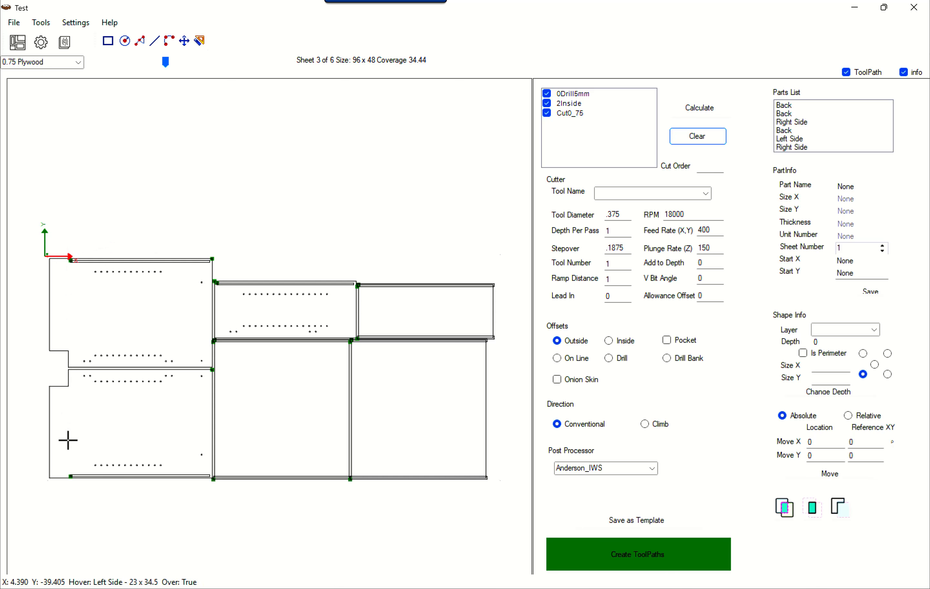
Display the 0.75 Plywood2 layout to compare its sheet origin with the 0.75 Plywood layout
click(78, 62)
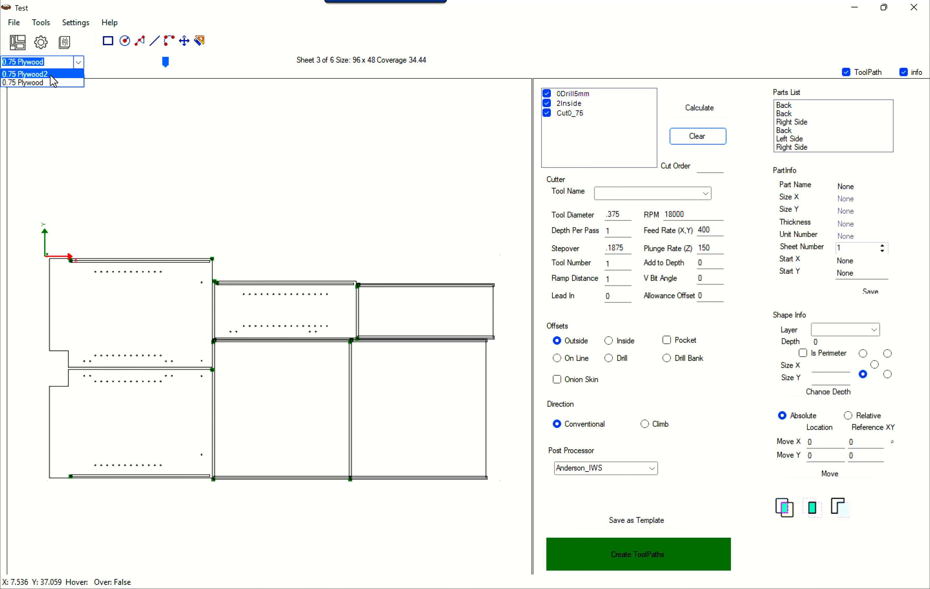
click(50, 75)
scroll(144, 162, down, 3)
middle_drag(199, 137, 197, 269)
Display the 0.75 Plywood layout and examine where its parts sit relative to the origin
click(78, 64)
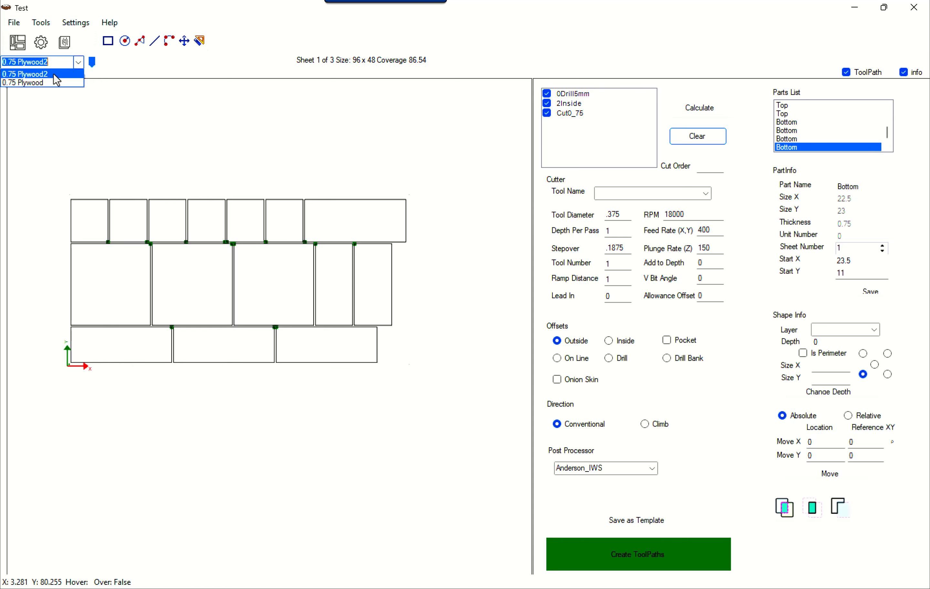
click(45, 84)
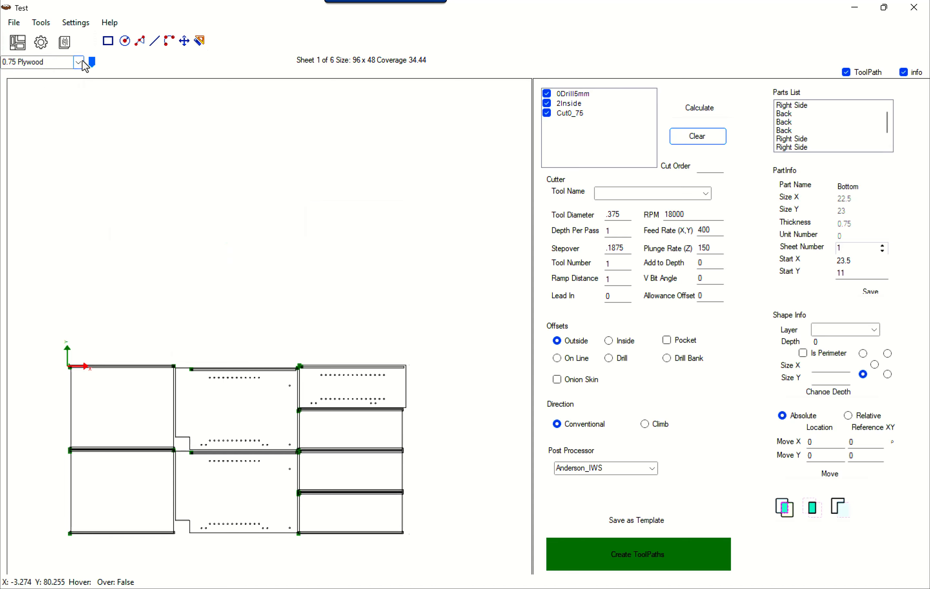
click(79, 62)
click(51, 82)
click(77, 64)
click(112, 183)
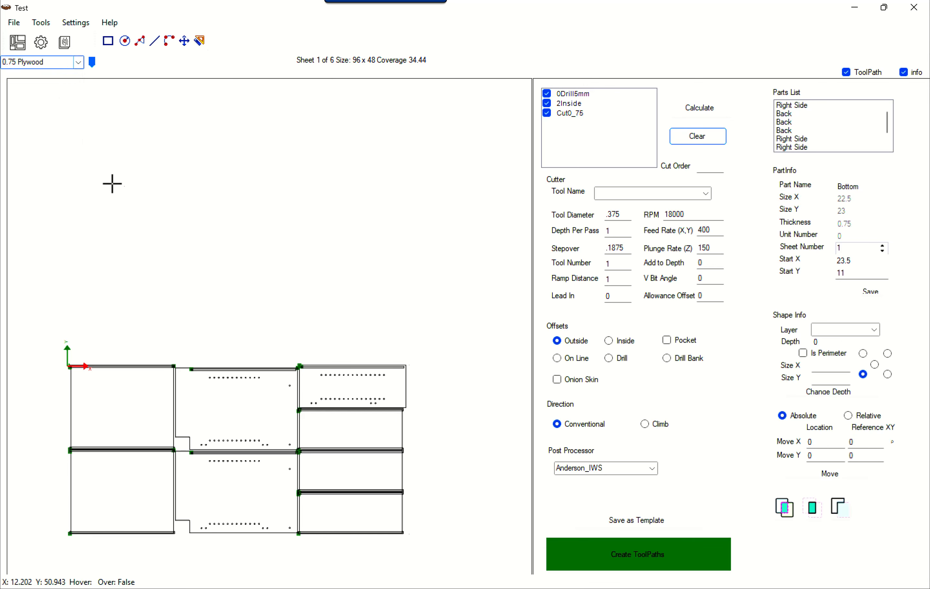
mouse_move(181, 258)
mouse_down()
mouse_move(191, 152)
mouse_move(203, 151)
mouse_move(197, 158)
mouse_up()
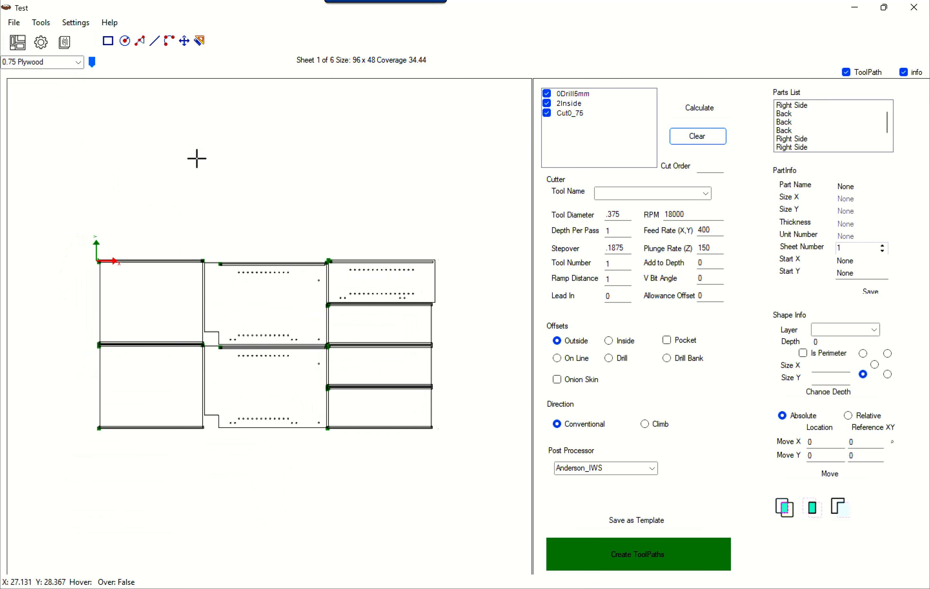
Return the displayed layout to the 0.75 Plywood2 material
click(80, 61)
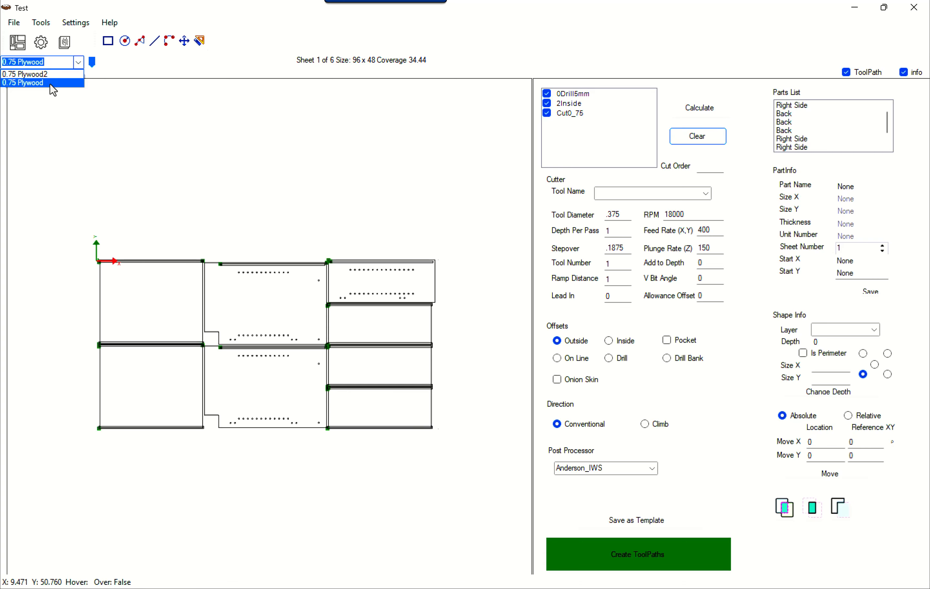
click(50, 84)
click(79, 62)
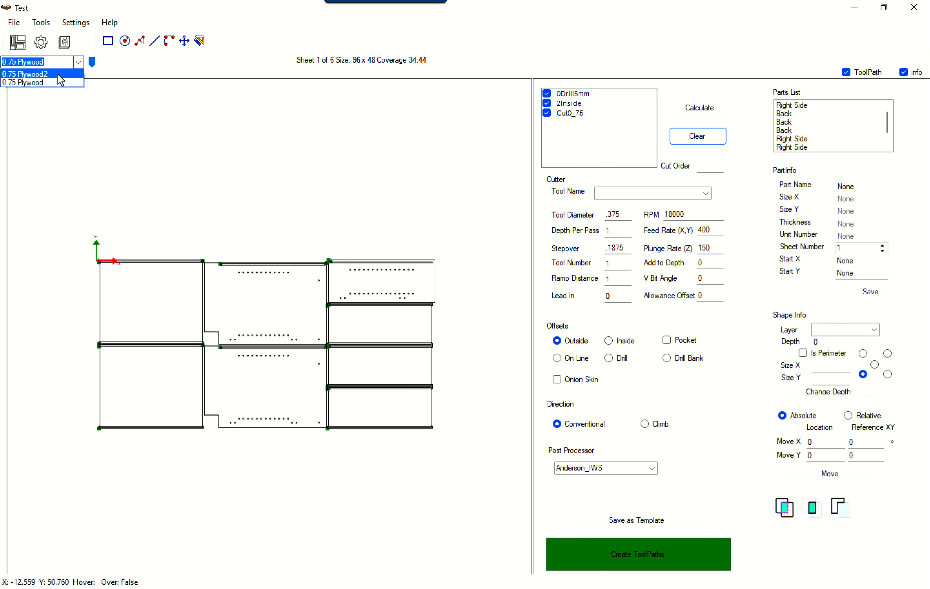
click(58, 74)
mouse_move(212, 181)
mouse_down()
mouse_move(204, 241)
mouse_move(186, 246)
mouse_up()
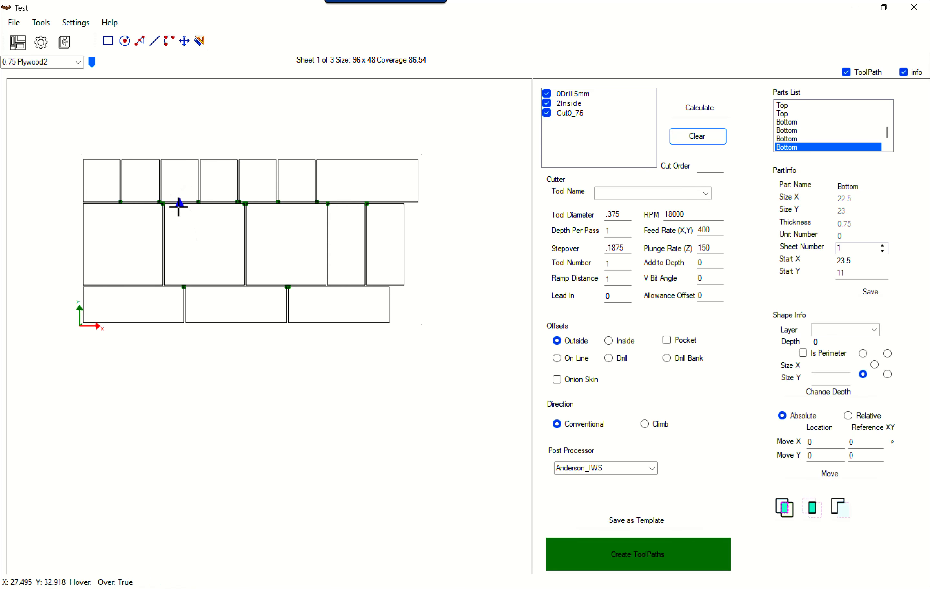
Review the general nesting settings, close them unchanged, and run the nest again
click(76, 23)
click(90, 39)
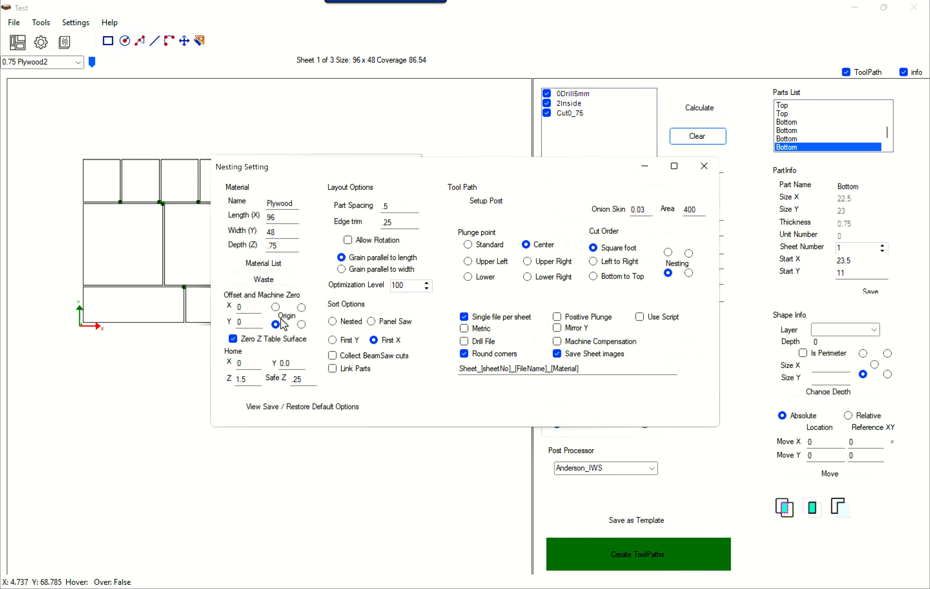
click(705, 166)
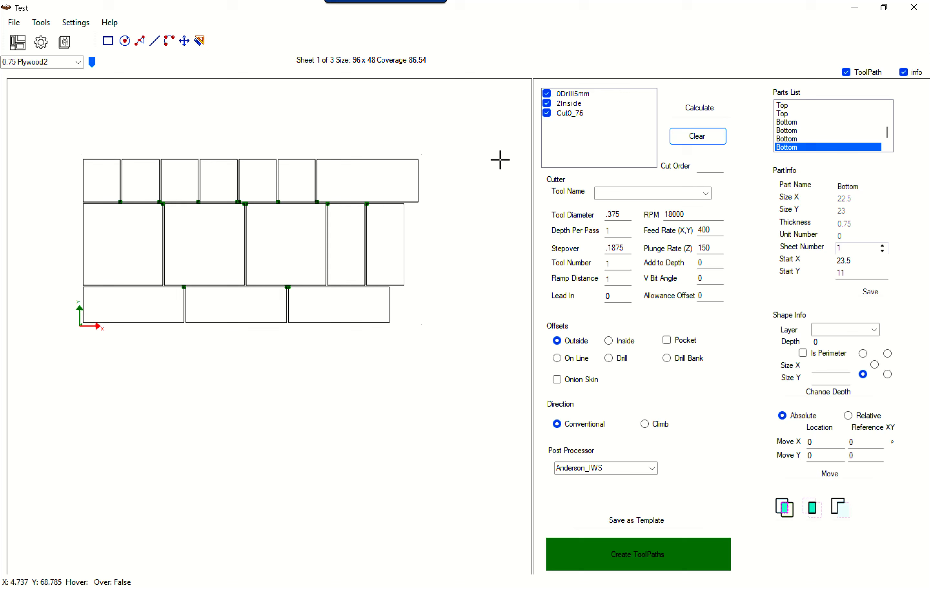
click(21, 50)
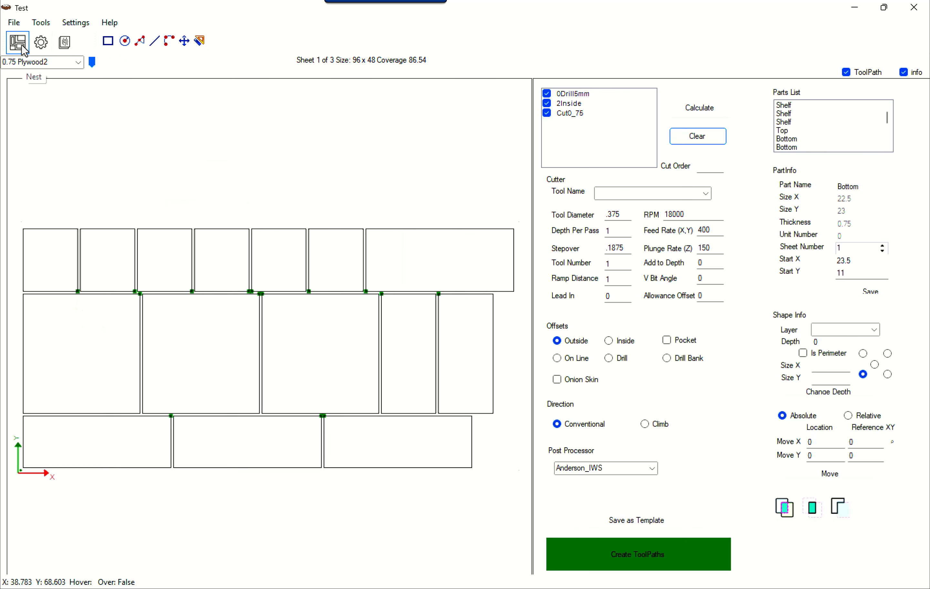
Review the 0.75 Plywood entry in the material list, including its part spacing and edge trim, then close the list
click(66, 45)
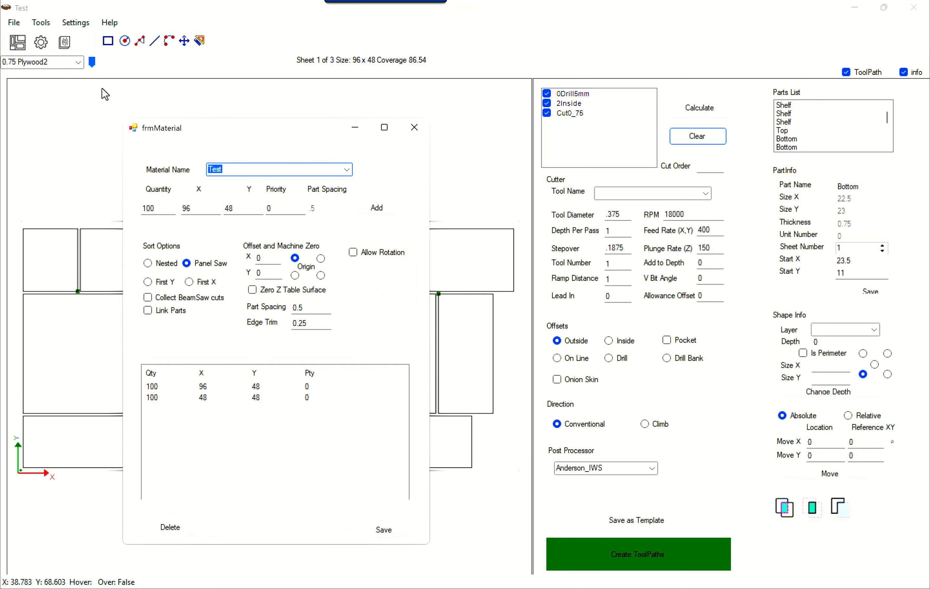
drag(224, 131, 232, 112)
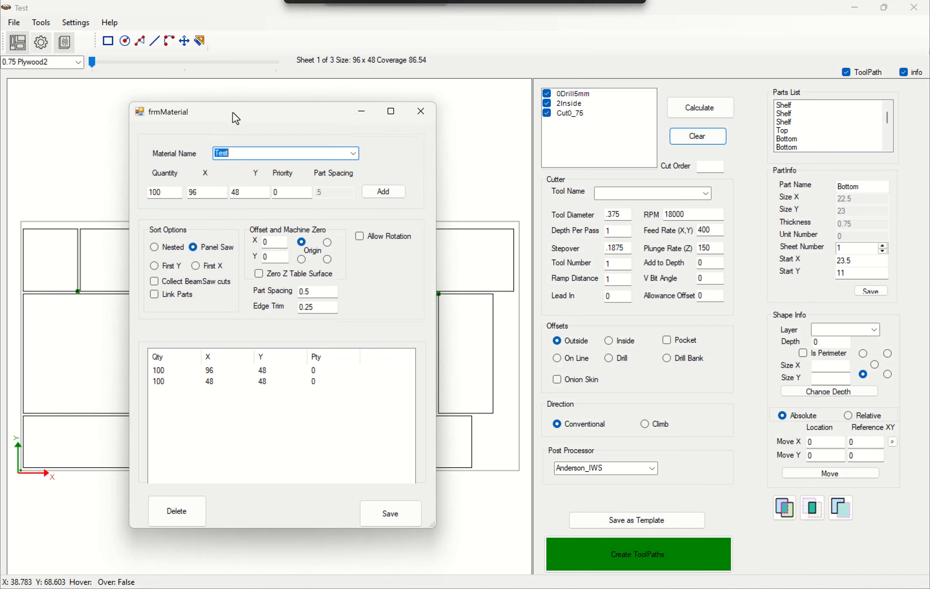
click(356, 150)
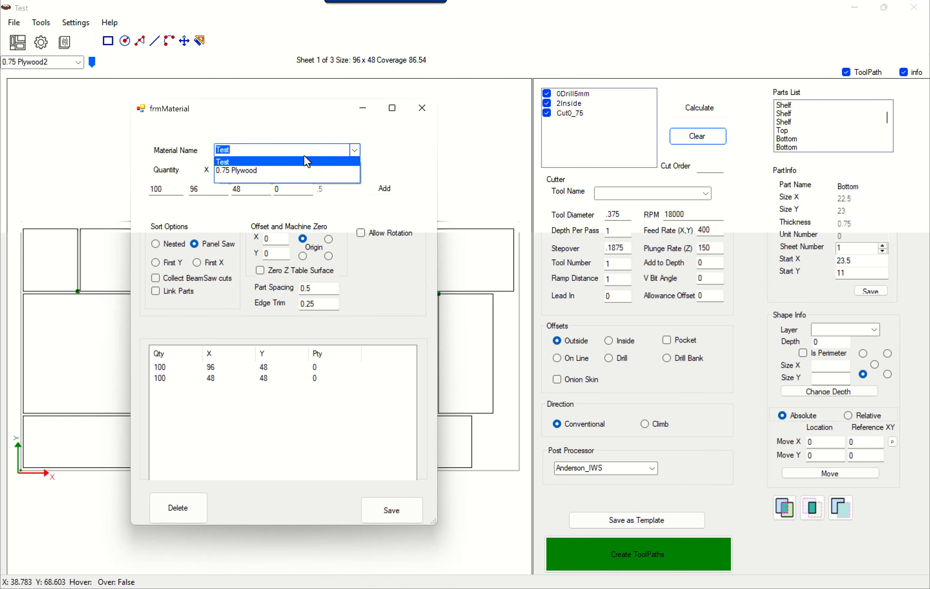
click(291, 170)
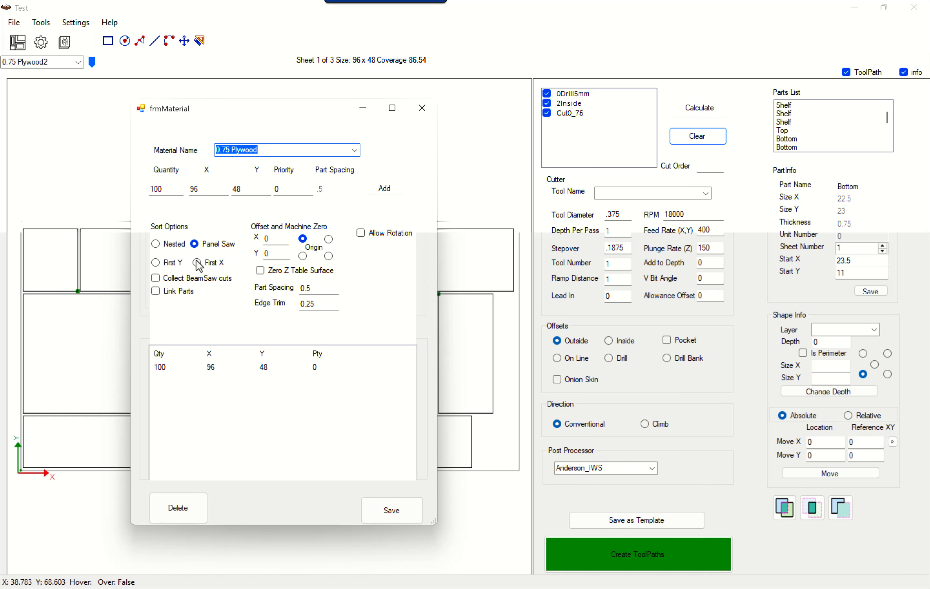
click(317, 288)
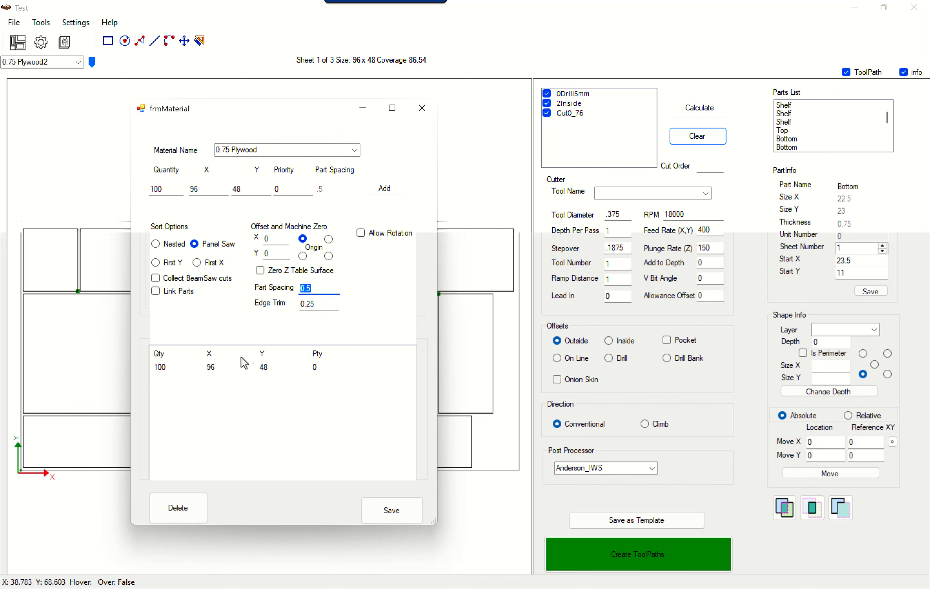
click(325, 306)
click(356, 151)
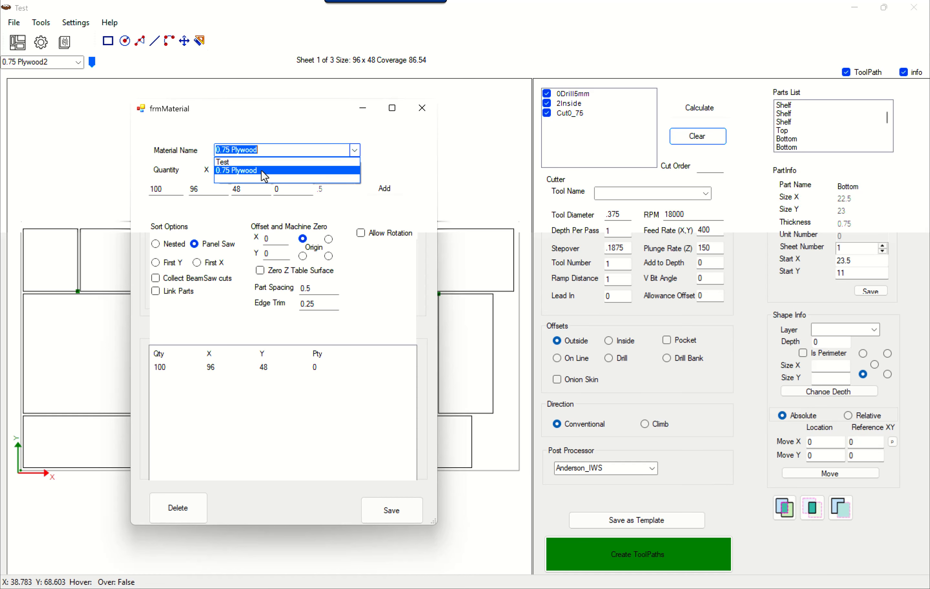
click(424, 111)
click(424, 108)
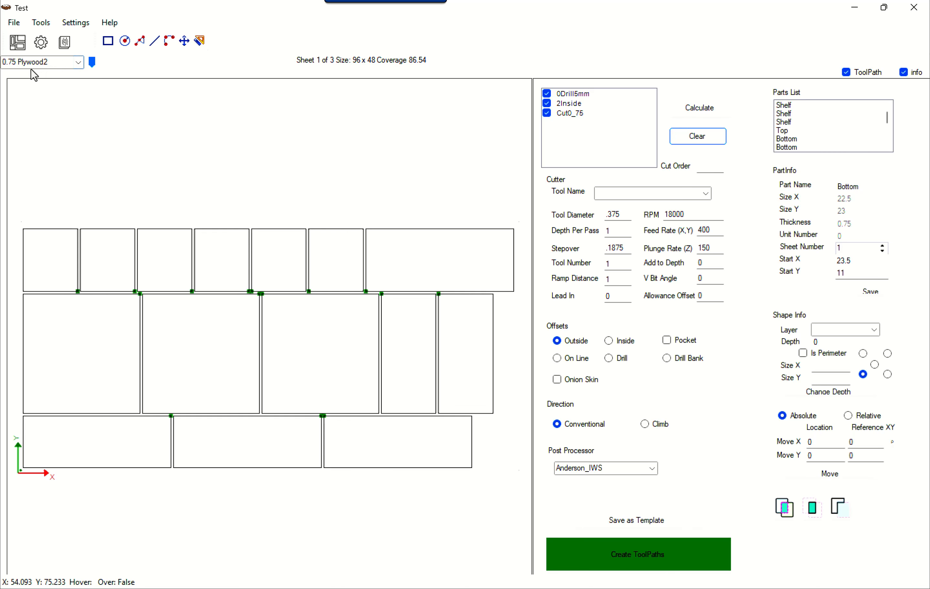
With 0.75 Plywood2 displayed, review the default sheet length and width in the nesting settings and close them
click(80, 63)
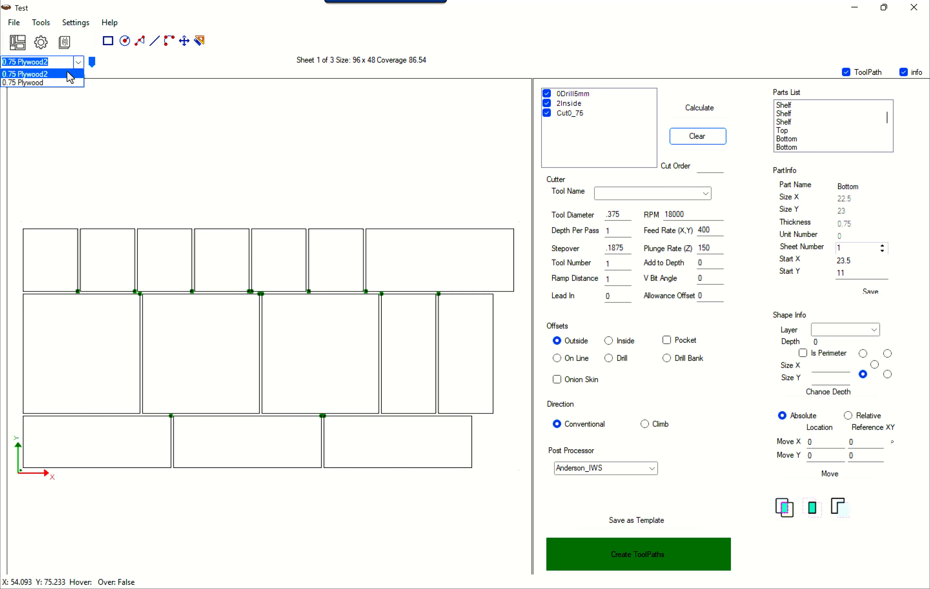
click(65, 79)
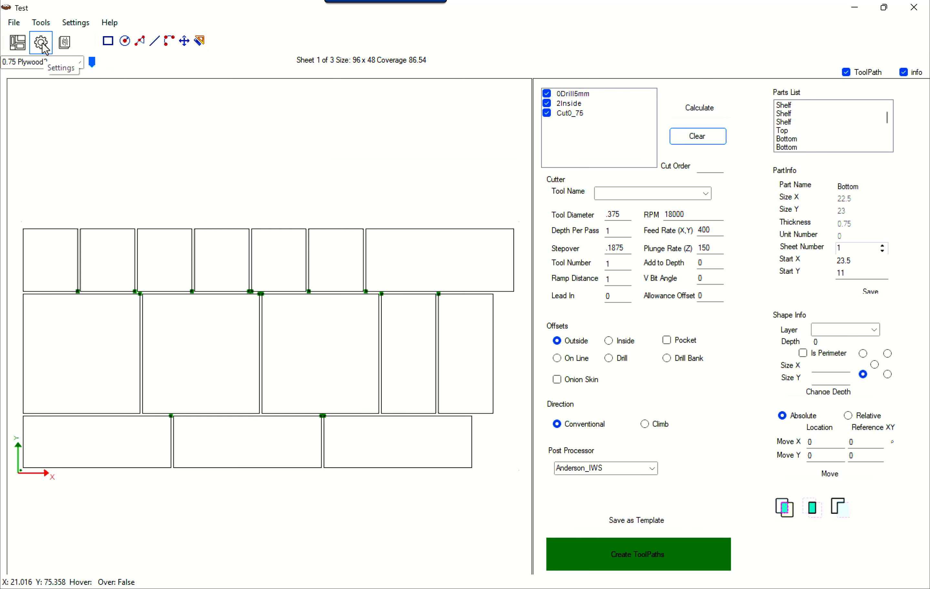
click(63, 44)
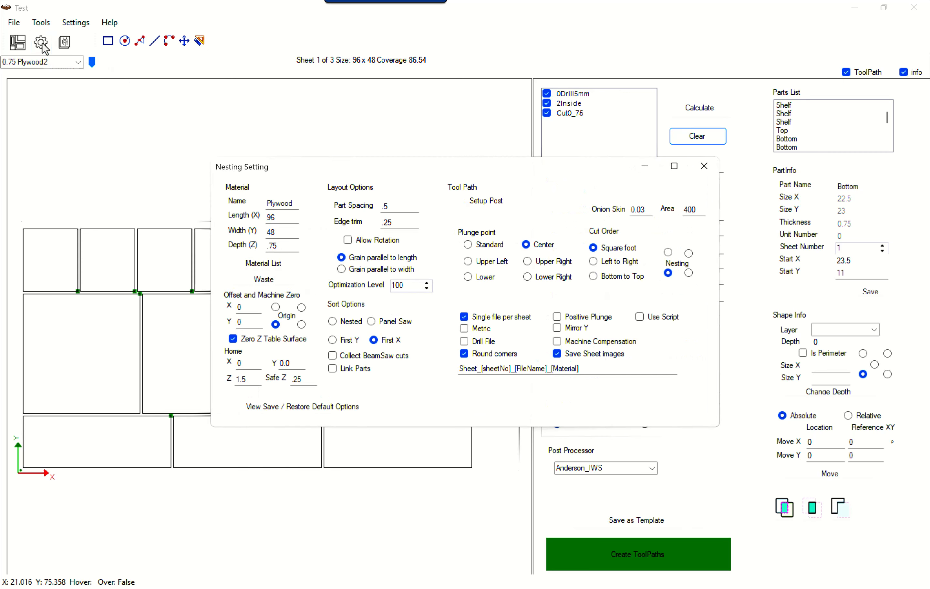
double_click(291, 217)
key(Tab)
click(705, 166)
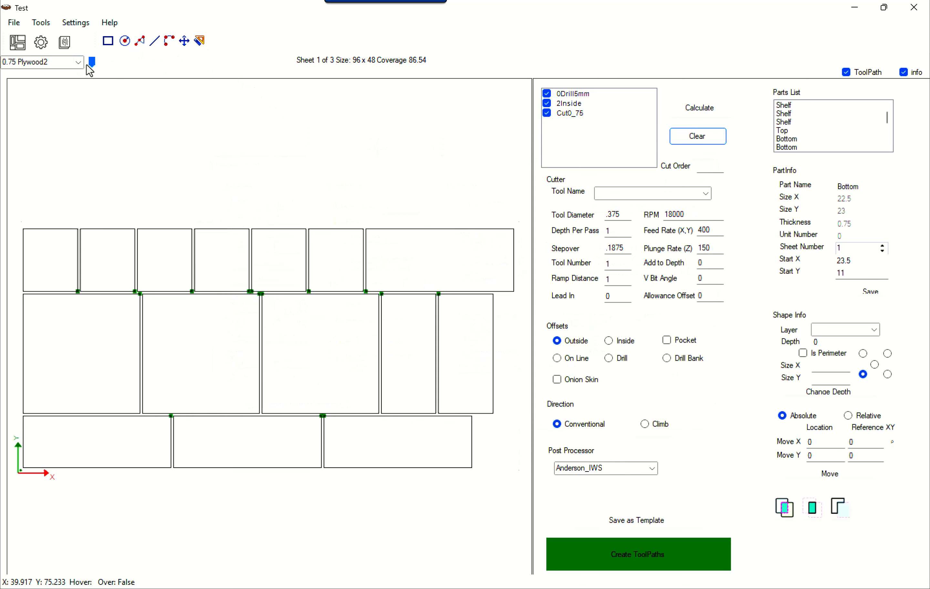
Display the 0.75 Plywood material and examine the layout of its first nested sheet
click(78, 62)
click(57, 81)
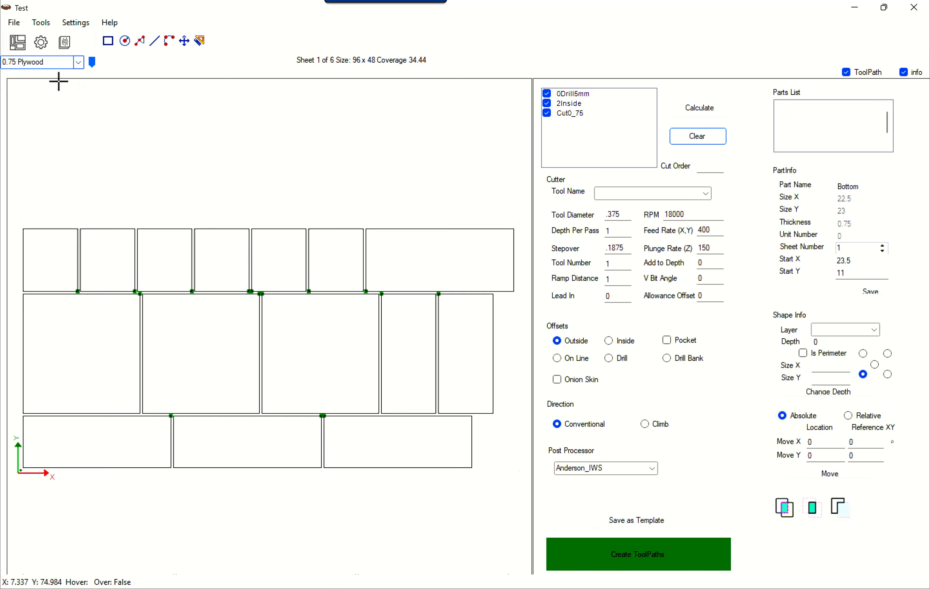
scroll(251, 356, down, 4)
middle_drag(207, 459, 197, 330)
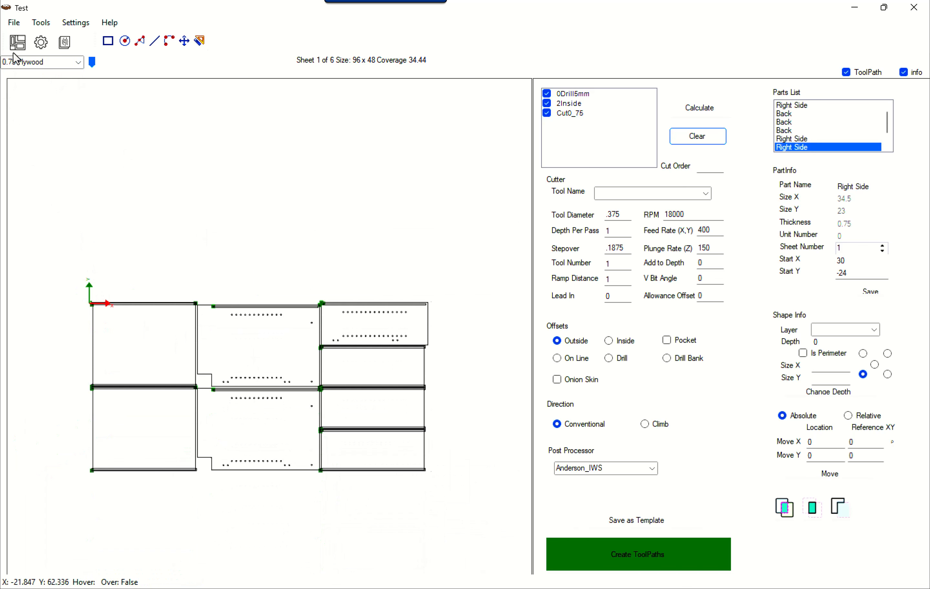
Run the nest again and display the 0.75 Plywood result
click(20, 48)
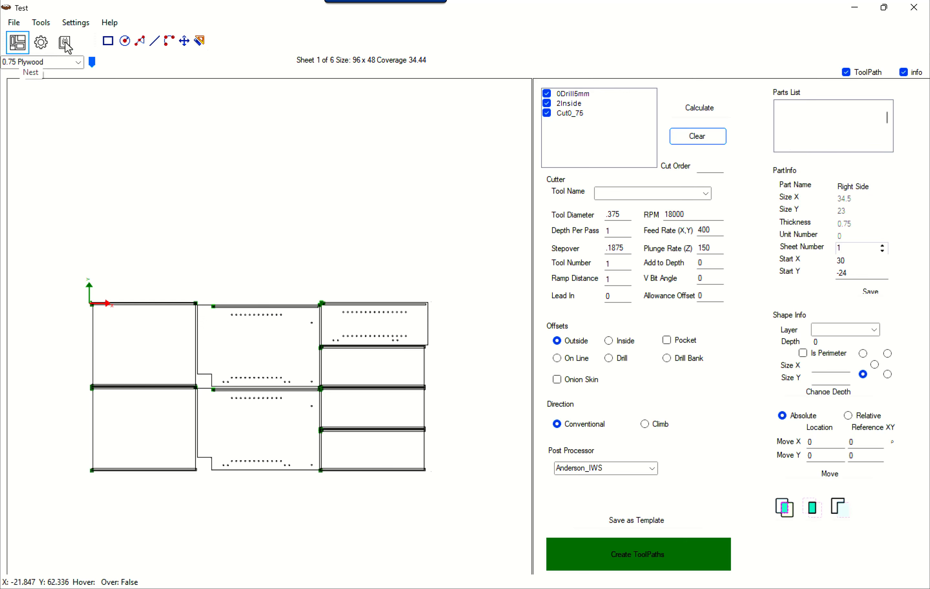
click(79, 62)
click(63, 81)
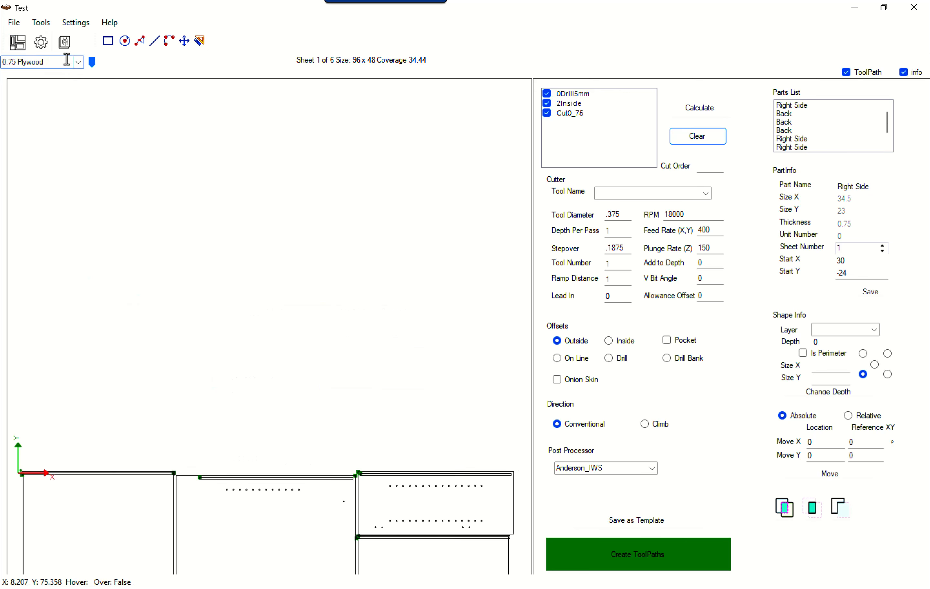
Review the 0.75 Plywood sort options and origin in the material list, close it unchanged, and examine the nested sheet
click(65, 42)
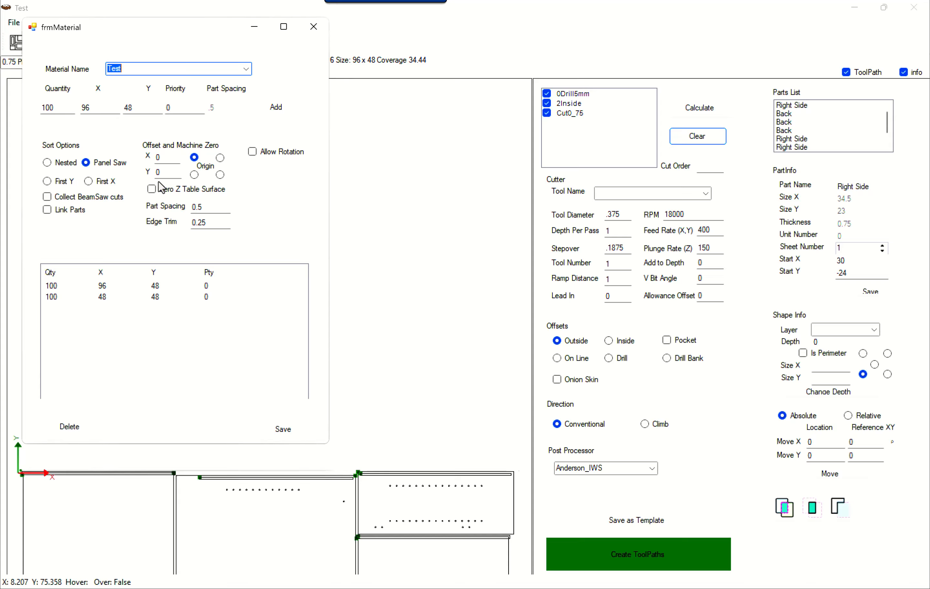
click(188, 71)
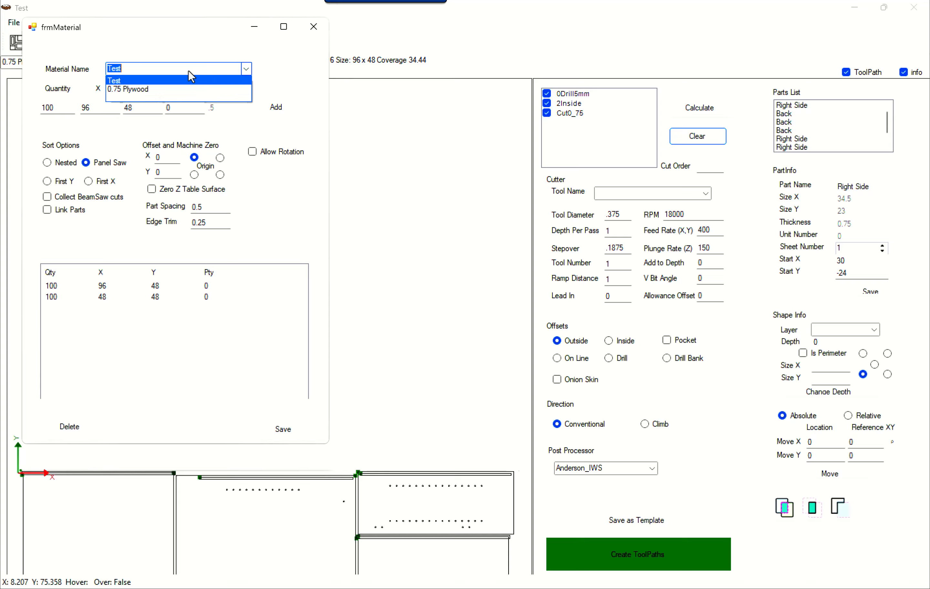
click(159, 87)
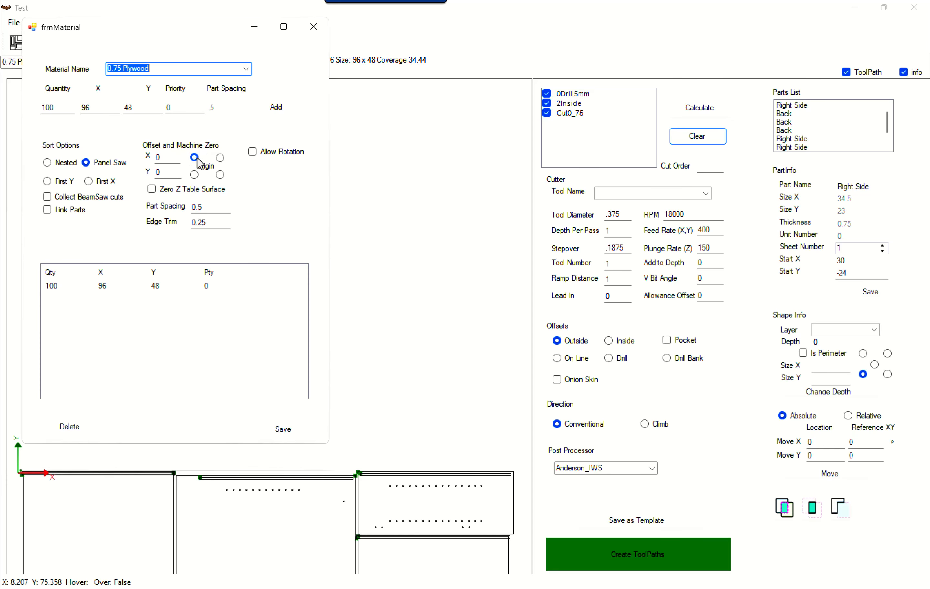
click(314, 27)
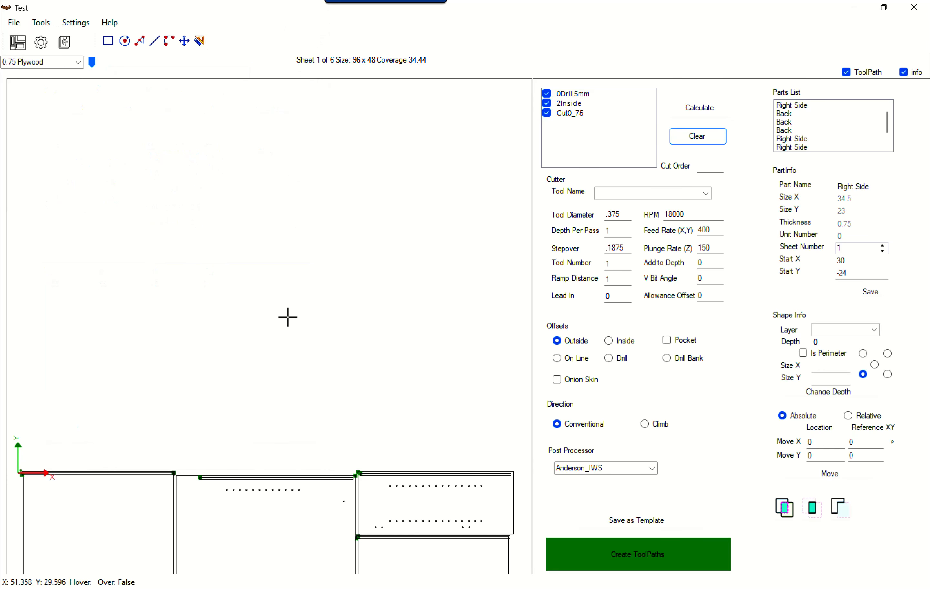
scroll(265, 204, down, 1)
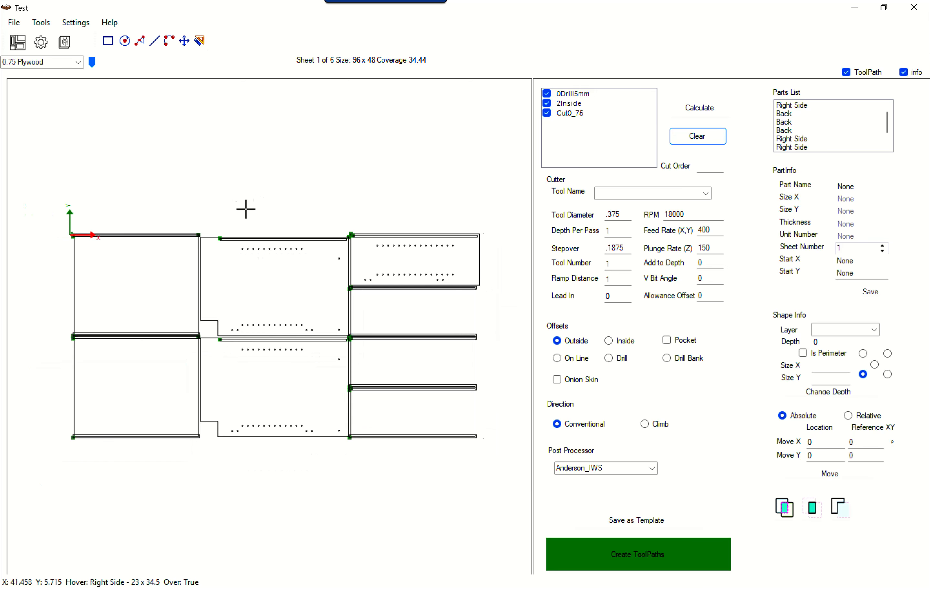
scroll(230, 207, down, 1)
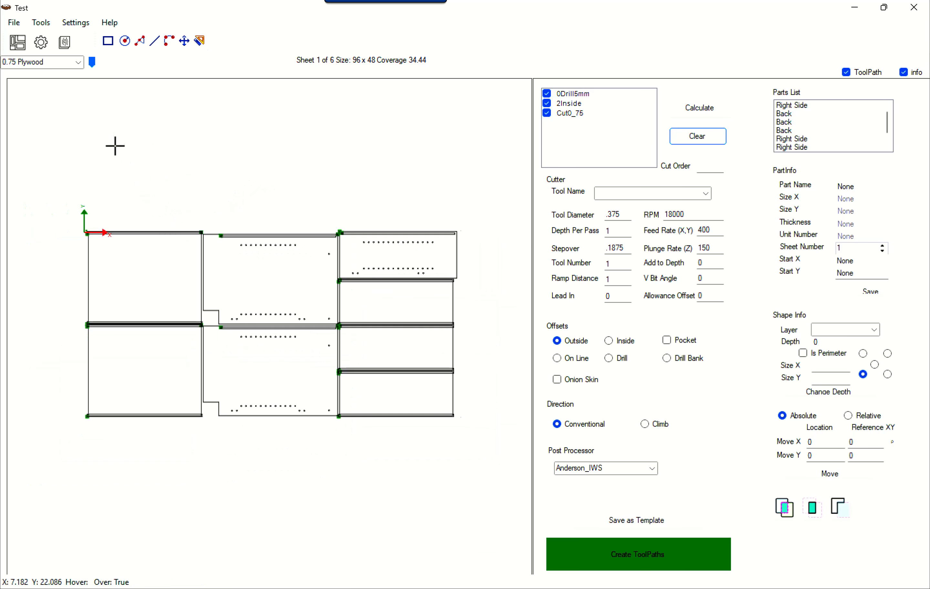
With 0.75 Plywood2 displayed, enable Collect BeamSaw cuts in the nesting settings, close them, and run the nest again
click(80, 62)
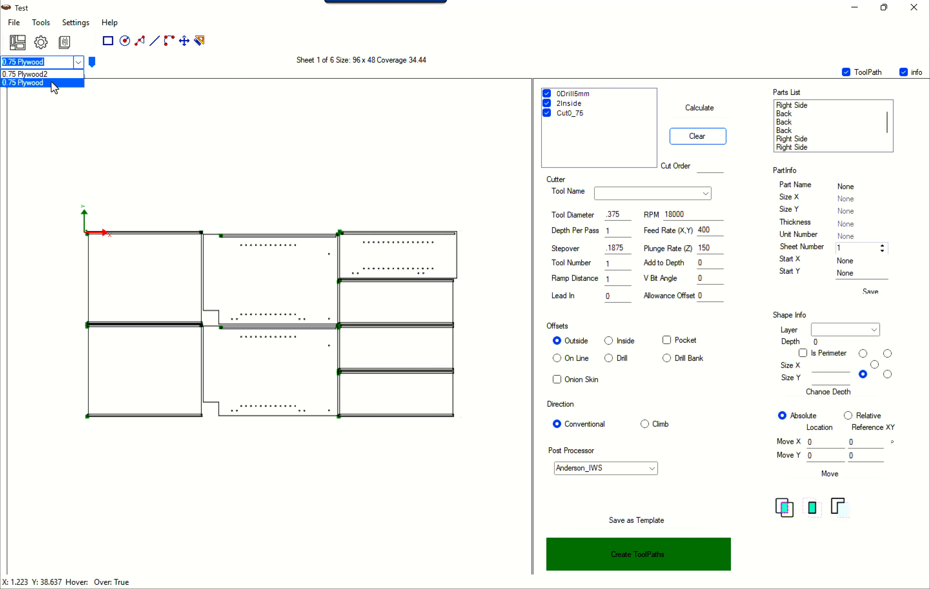
click(53, 73)
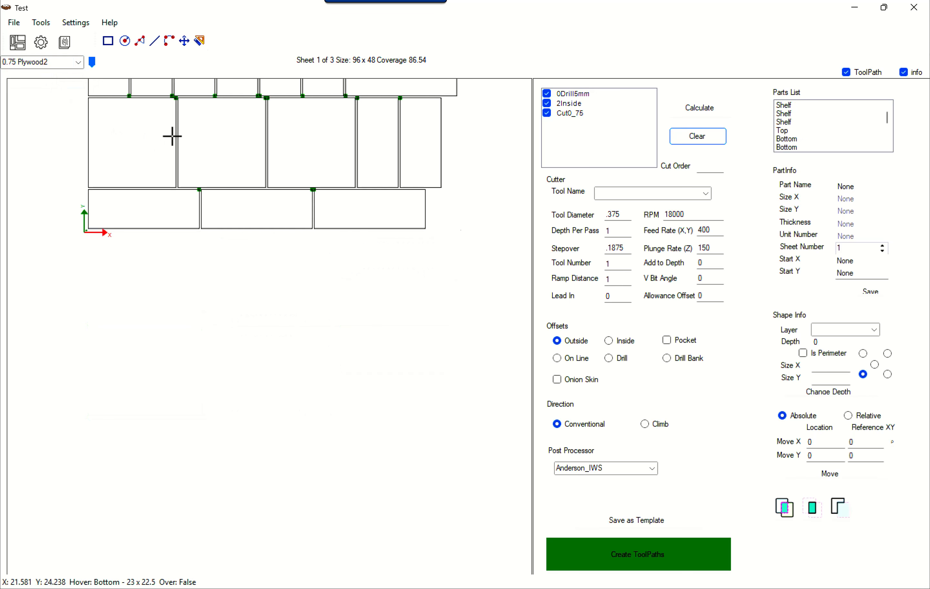
click(77, 23)
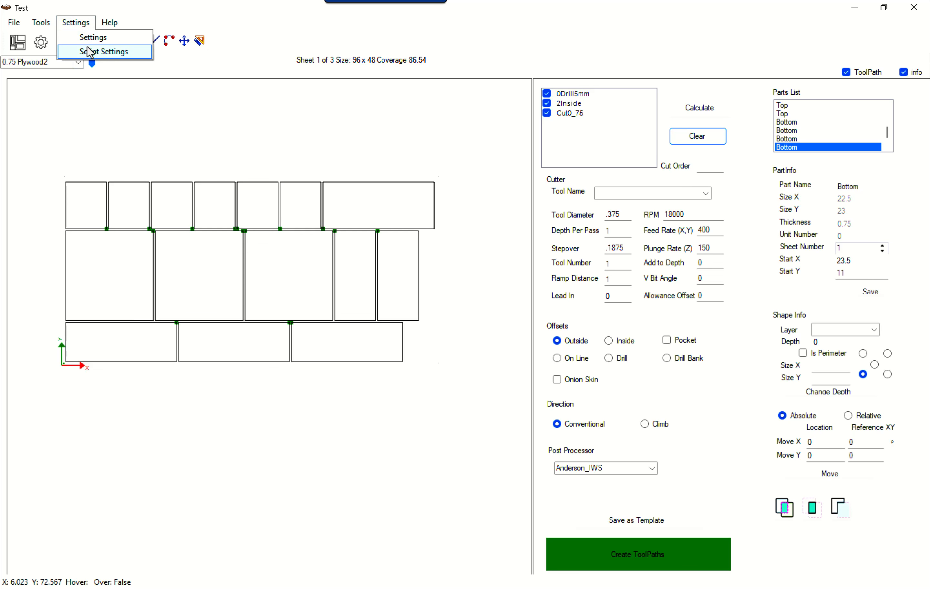
click(92, 38)
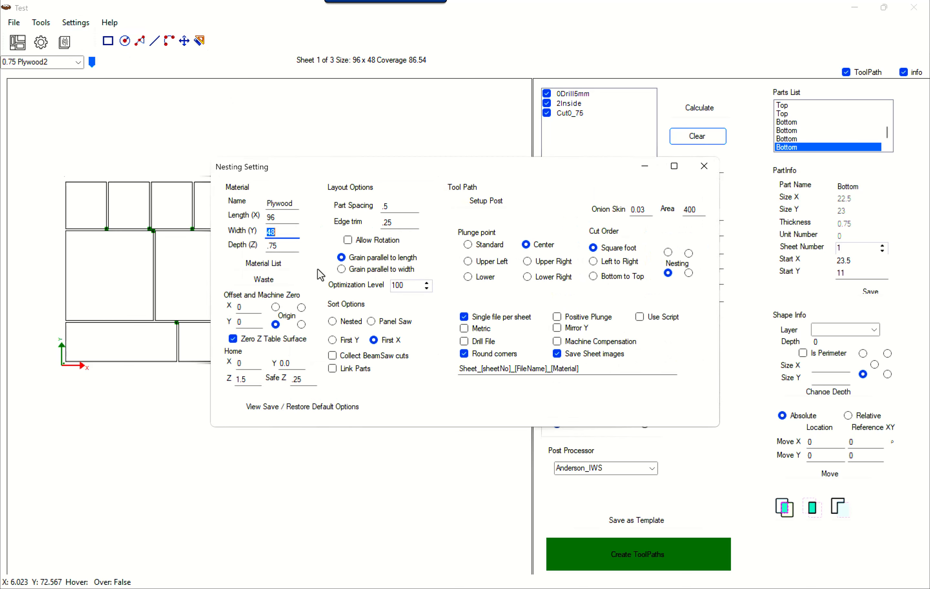
click(359, 359)
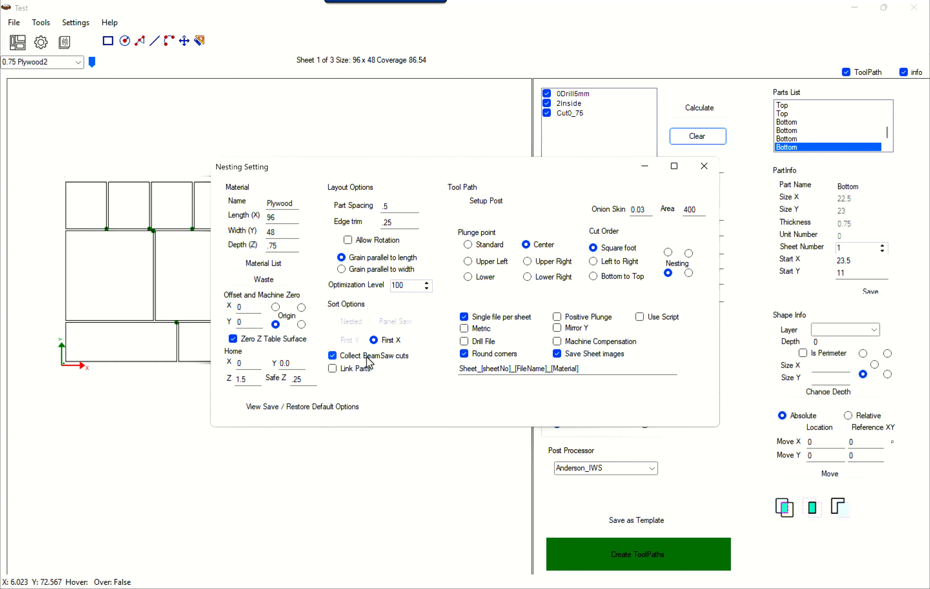
click(706, 174)
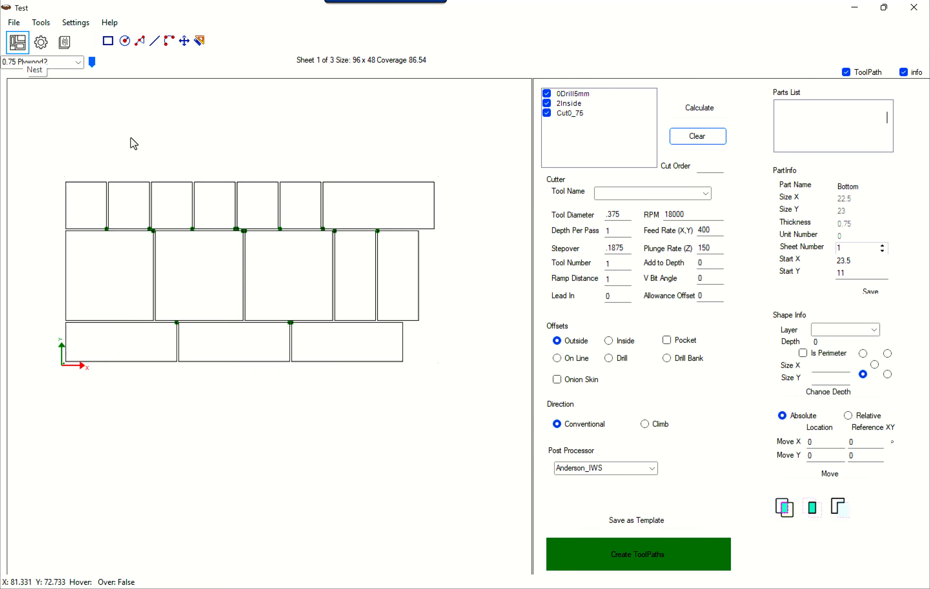
Examine the beam saw cut lines between the parts on the 0.75 Plywood2 sheet, selecting the 10.5 x 23 Bottom part
scroll(524, 296, up, 4)
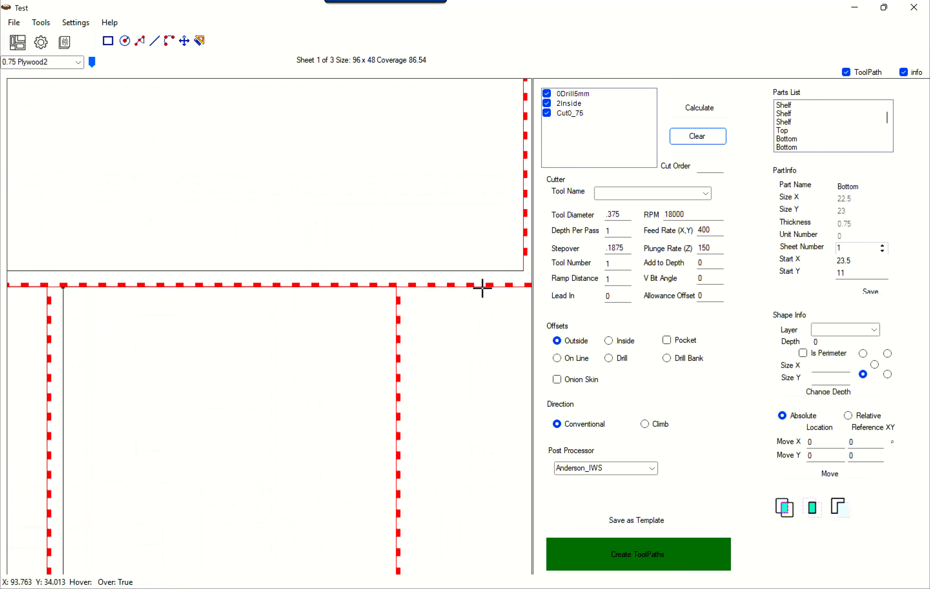
scroll(467, 287, down, 2)
scroll(208, 412, down, 4)
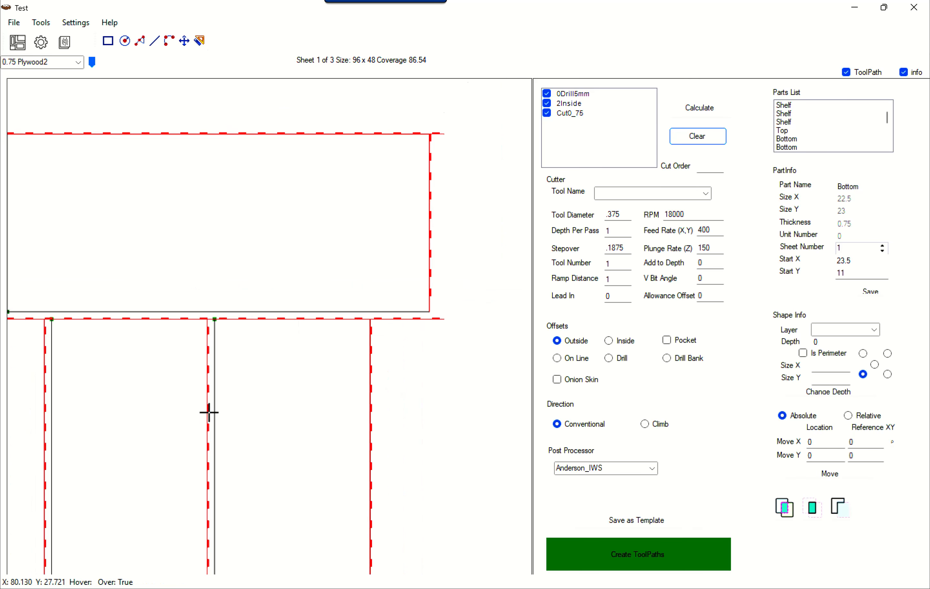
click(313, 247)
drag(312, 248, 314, 253)
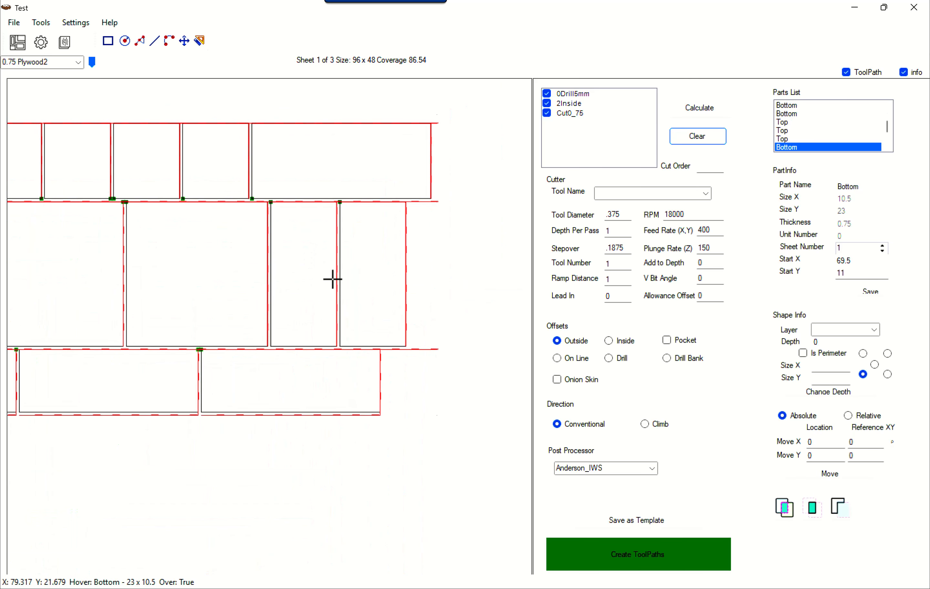
Calculate the toolpaths and inspect the cut lines on the 0.75 Plywood2 sheet
click(705, 115)
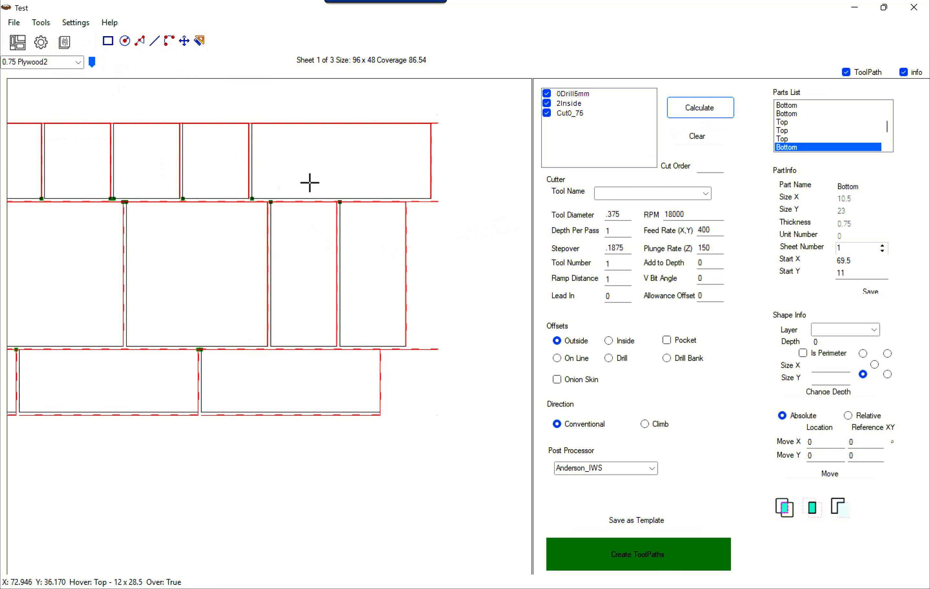
scroll(434, 197, up, 2)
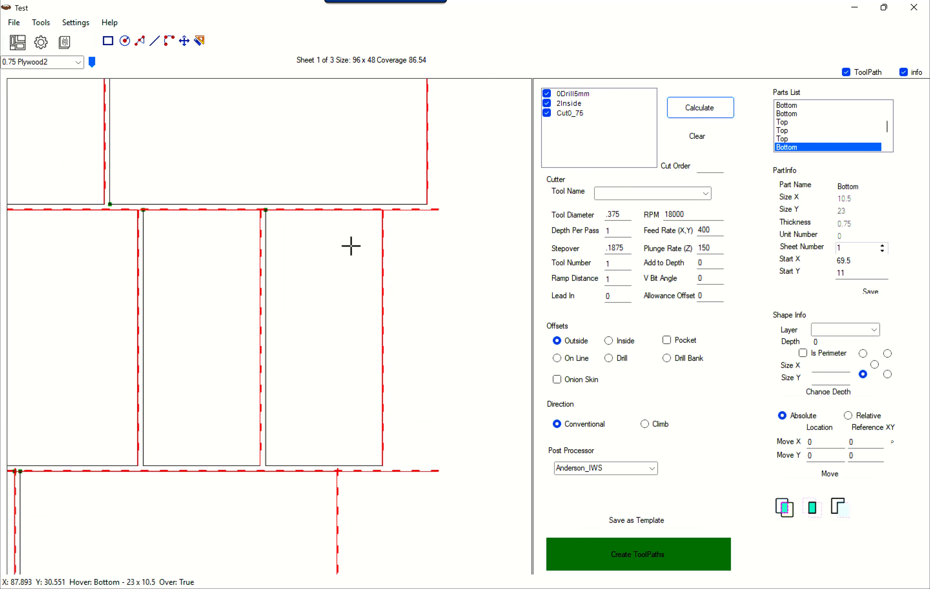
scroll(346, 232, down, 3)
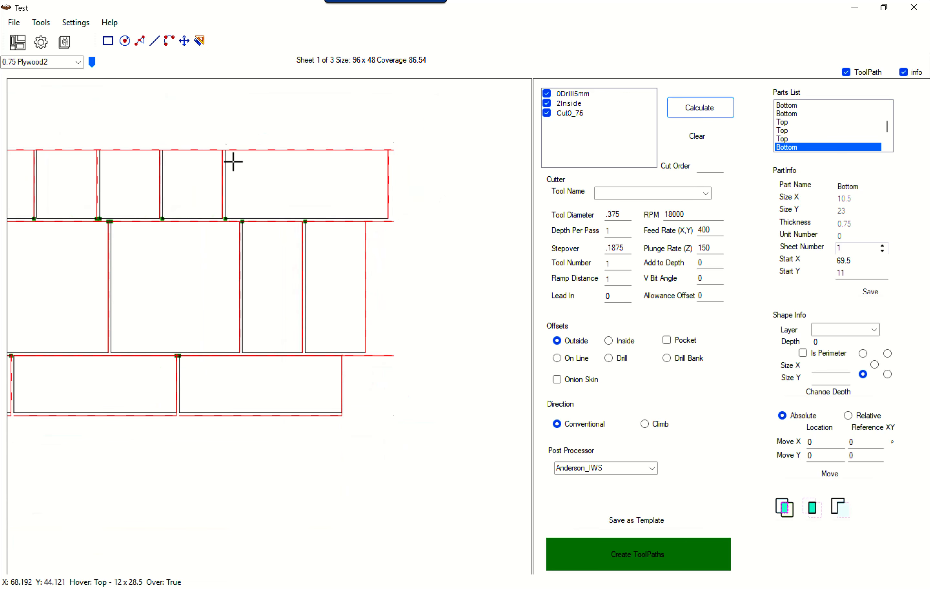
Display the 0.75 Plywood sheet and examine the toolpaths around its part edges, notches and drill holes
click(81, 64)
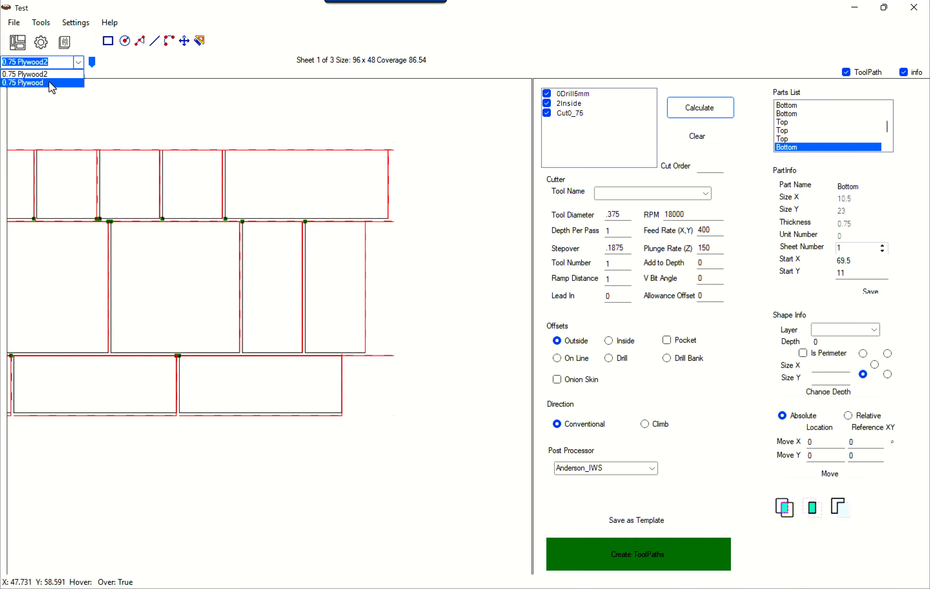
click(49, 82)
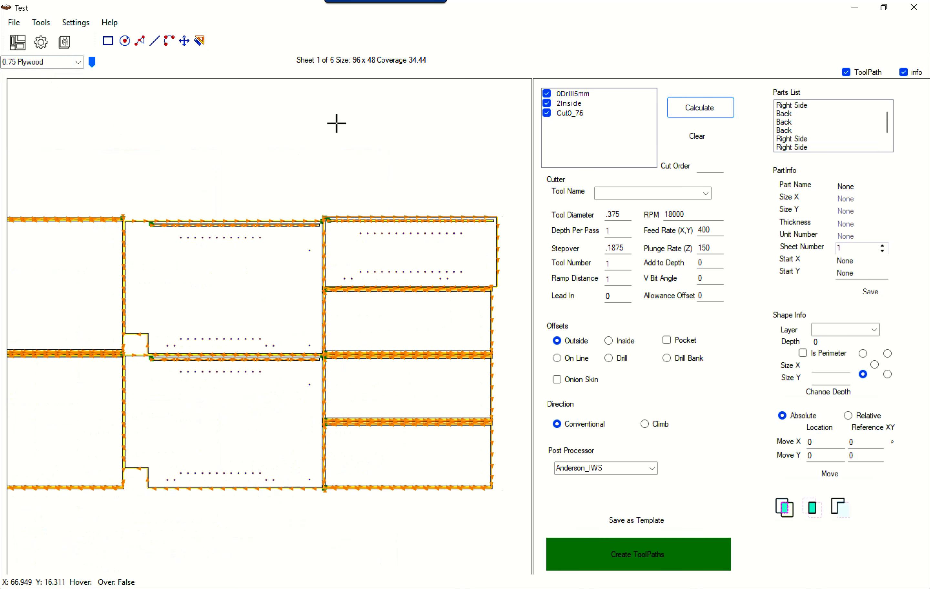
scroll(139, 359, up, 4)
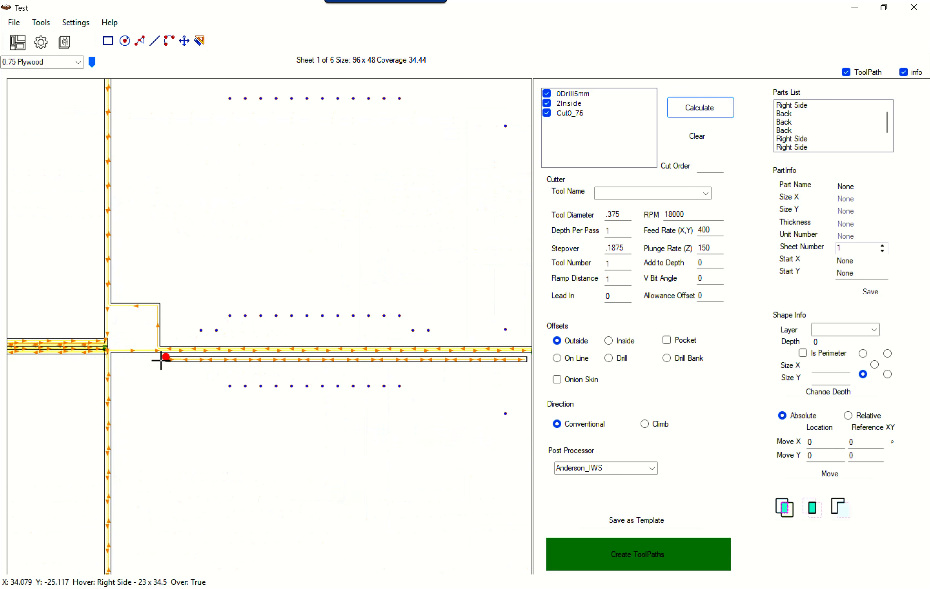
scroll(161, 361, up, 8)
scroll(138, 351, down, 6)
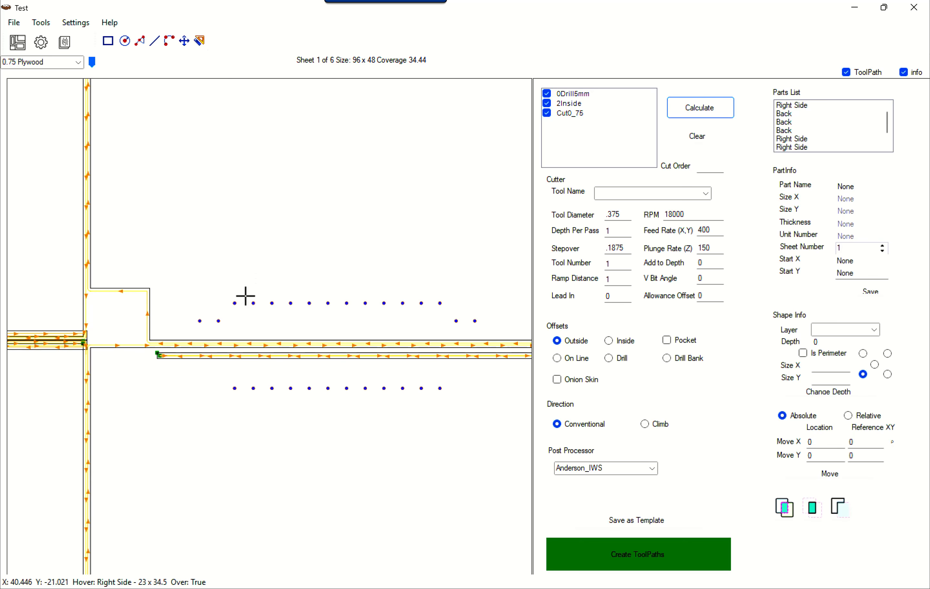
scroll(245, 297, down, 6)
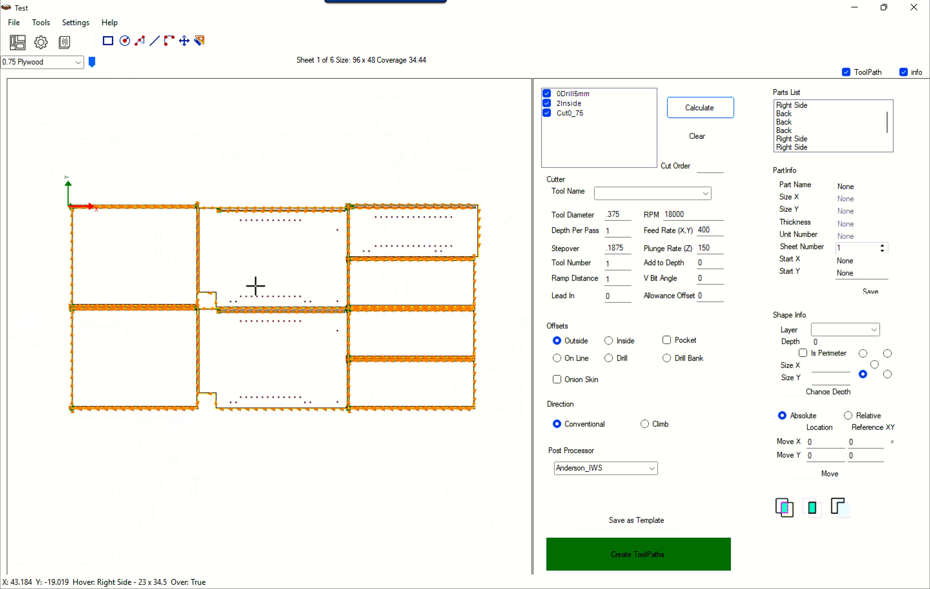
Open the material list to review the material-specific nesting settings
click(70, 45)
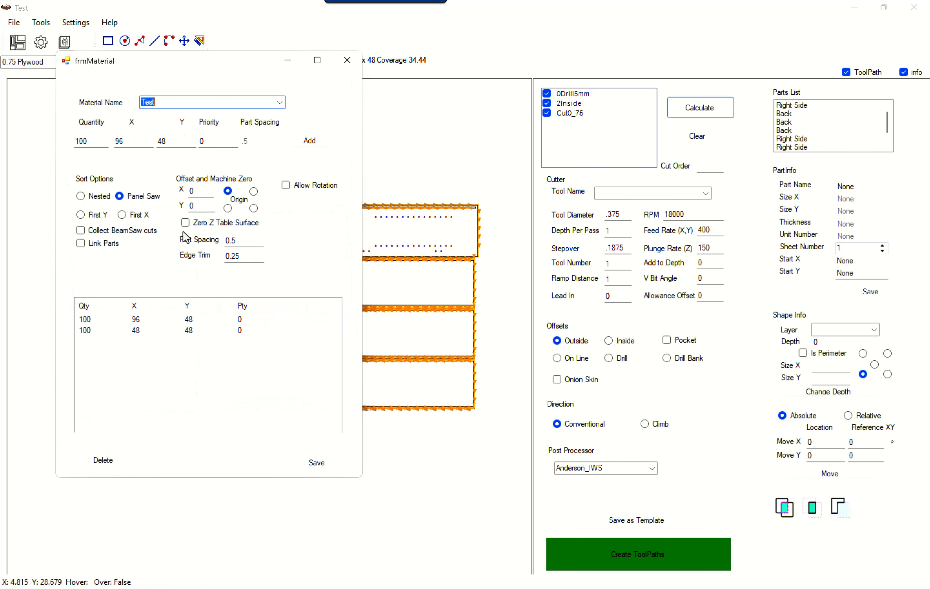